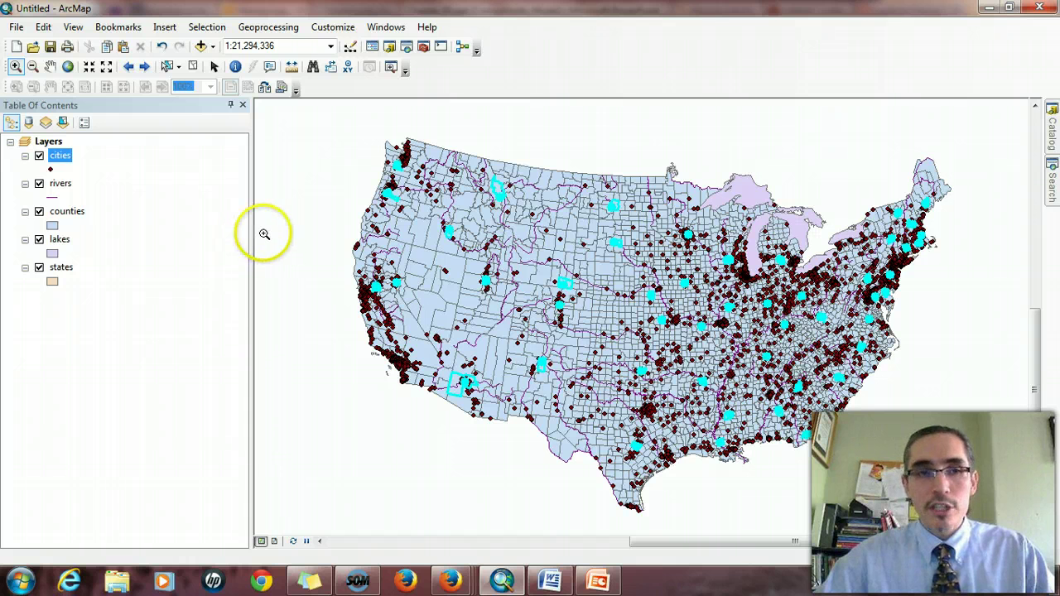
Step: Clear the current selection and start an attribute query on the counties layer
left_click(192, 67)
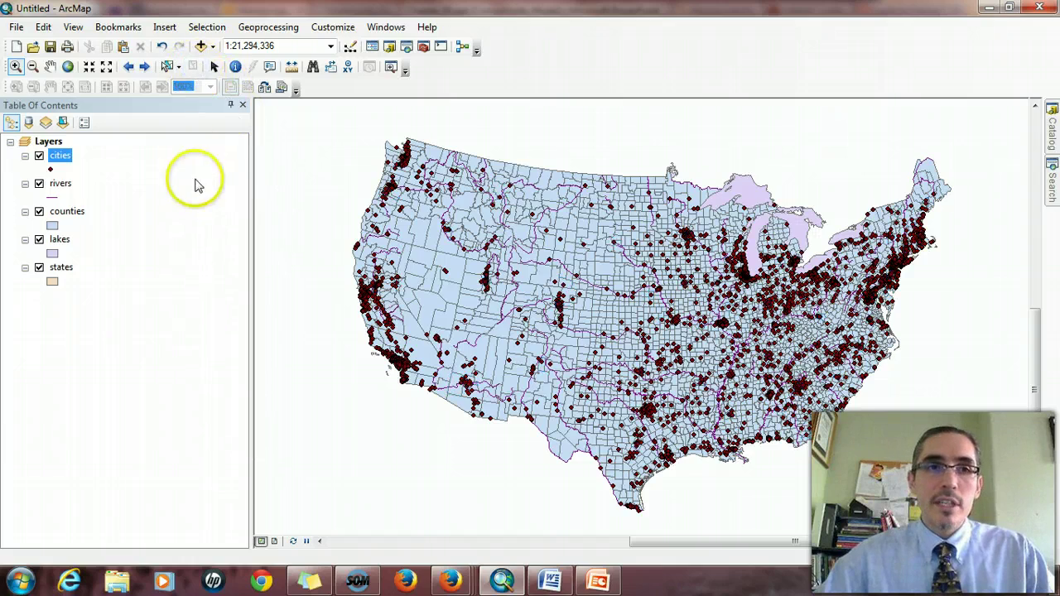
left_click(207, 27)
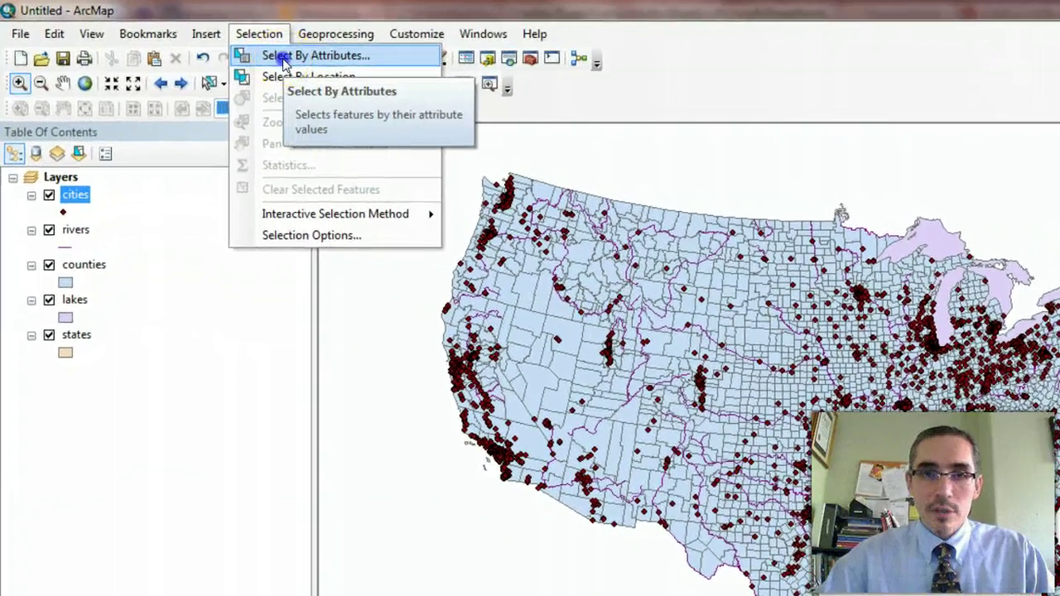
left_click(266, 53)
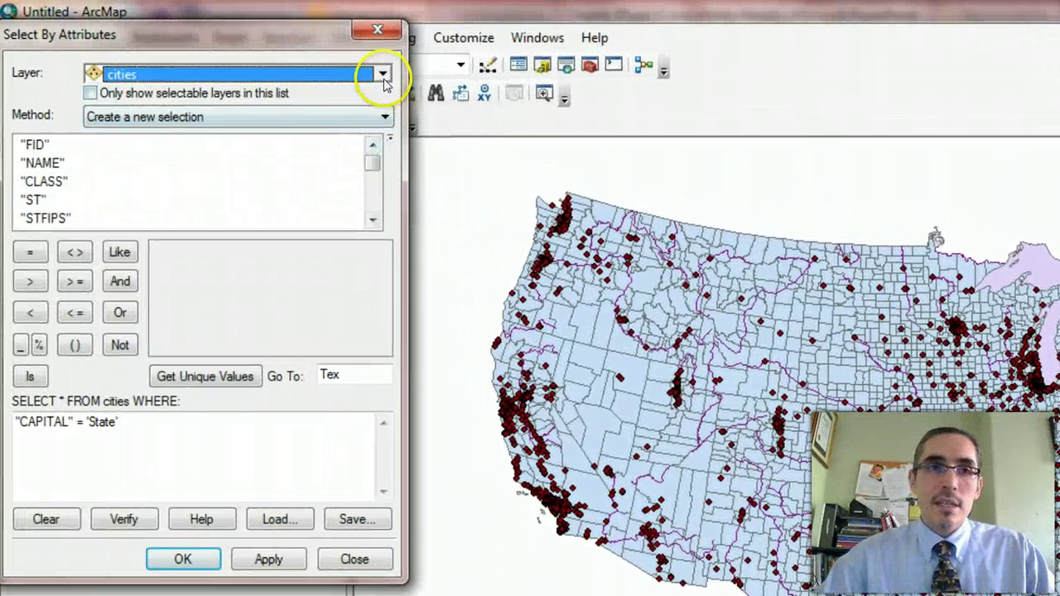
left_click(384, 77)
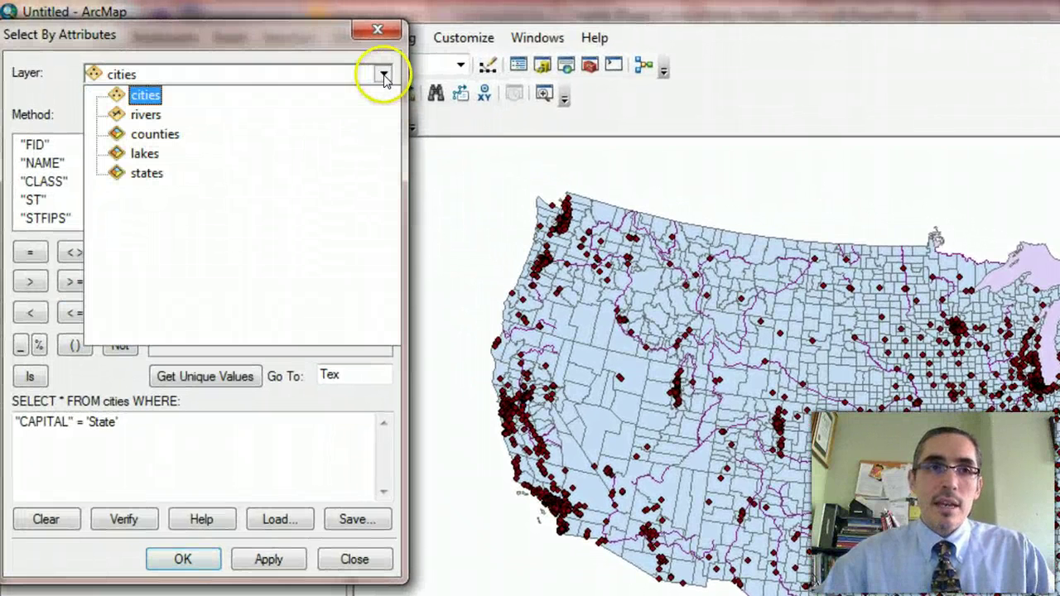
left_click(174, 134)
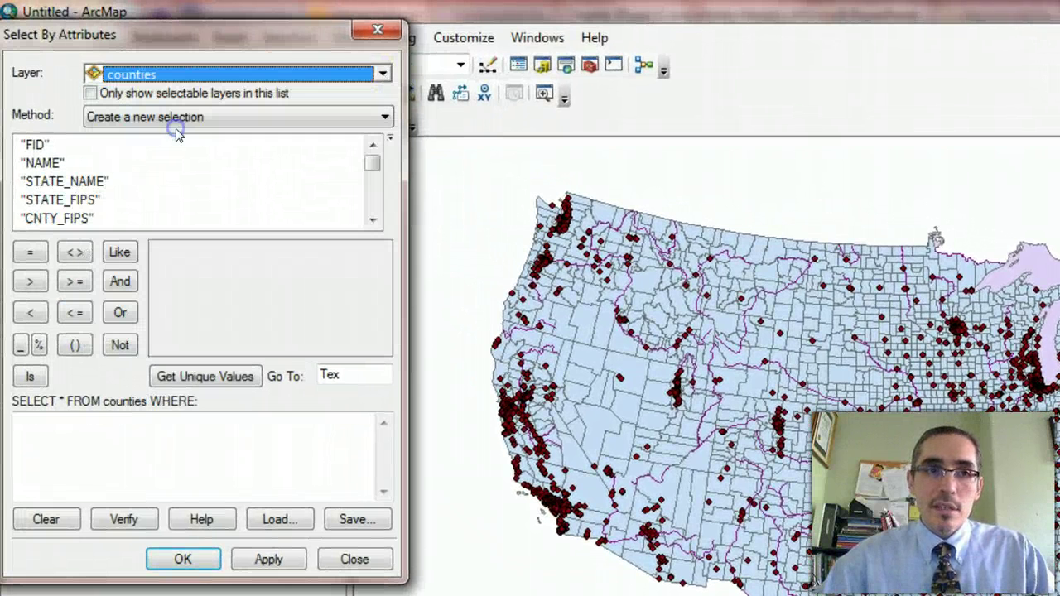
Step: Build and run the query "NAME" = 'Washington' to select those counties
left_click(55, 164)
double_click(55, 164)
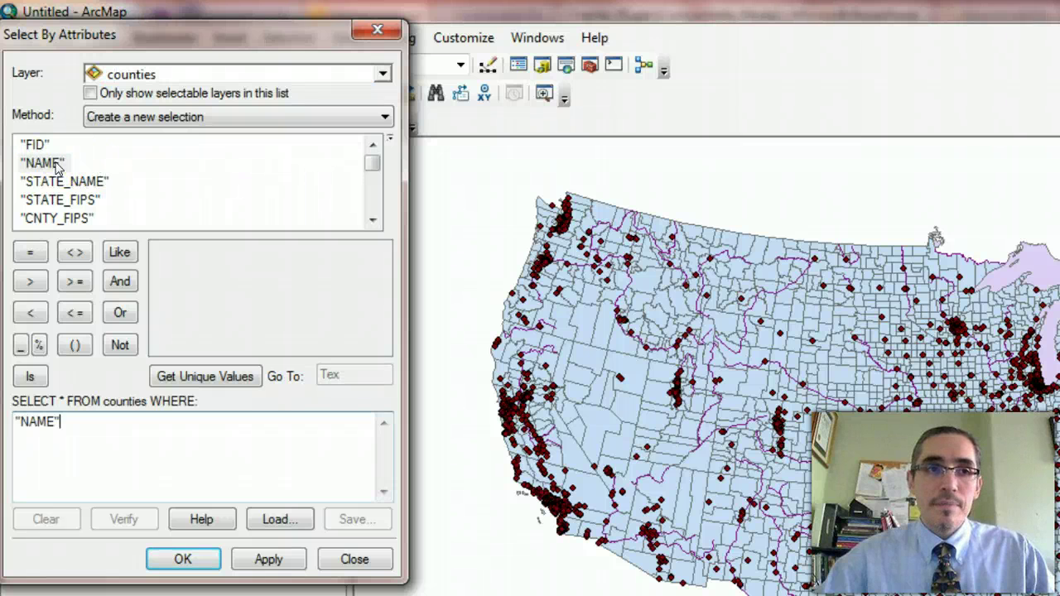
left_click(30, 252)
left_click(200, 377)
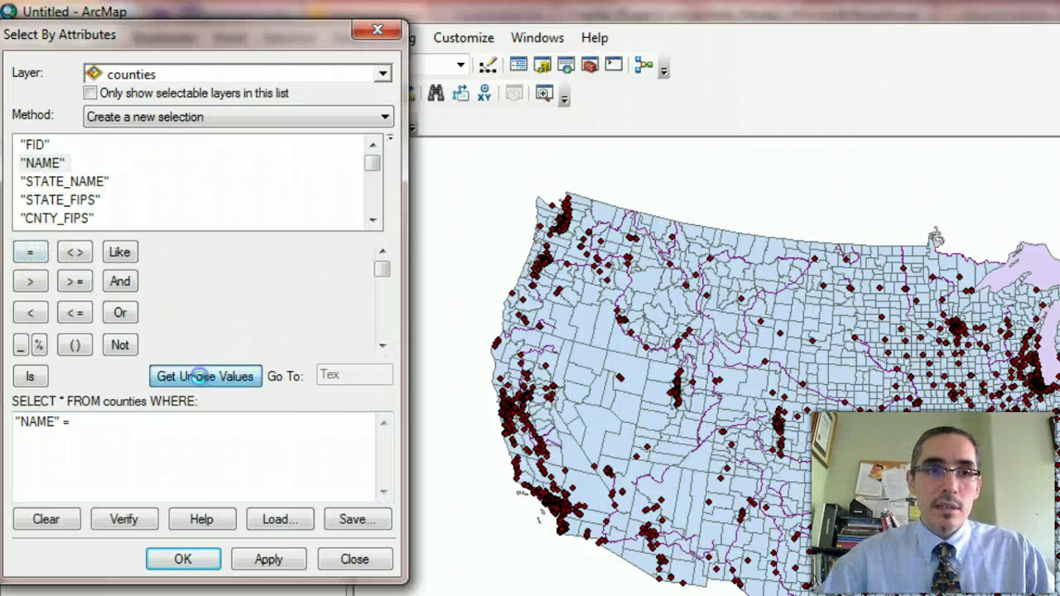
double_click(358, 374)
type("W")
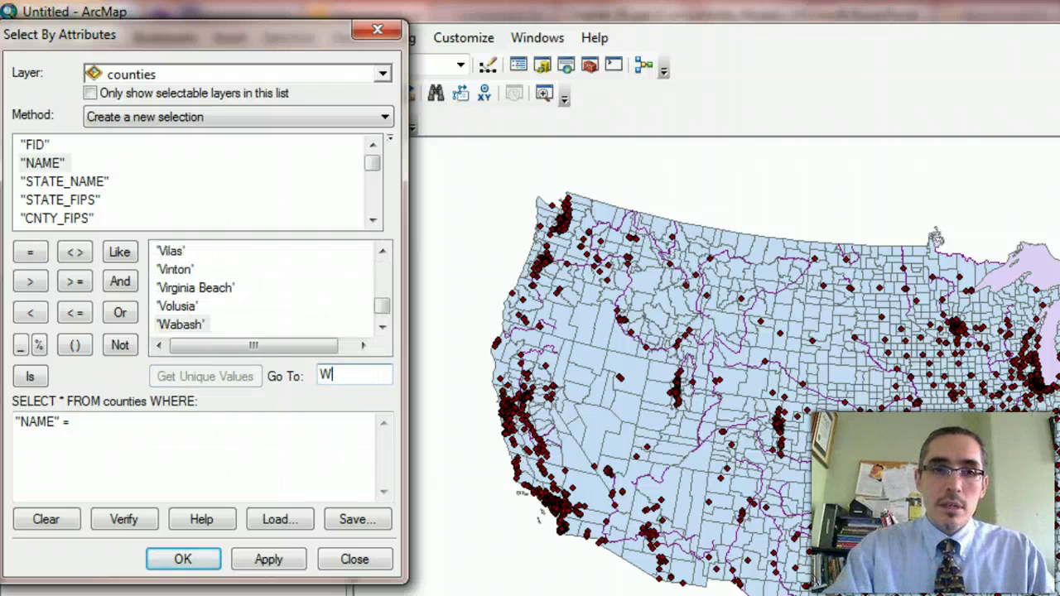
type("ashi")
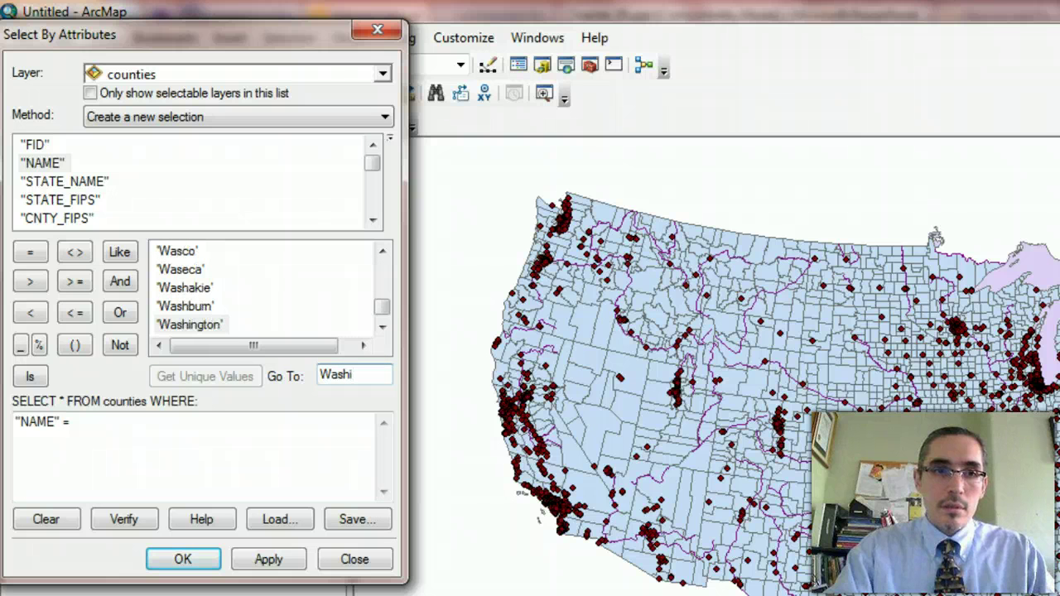
left_click(217, 325)
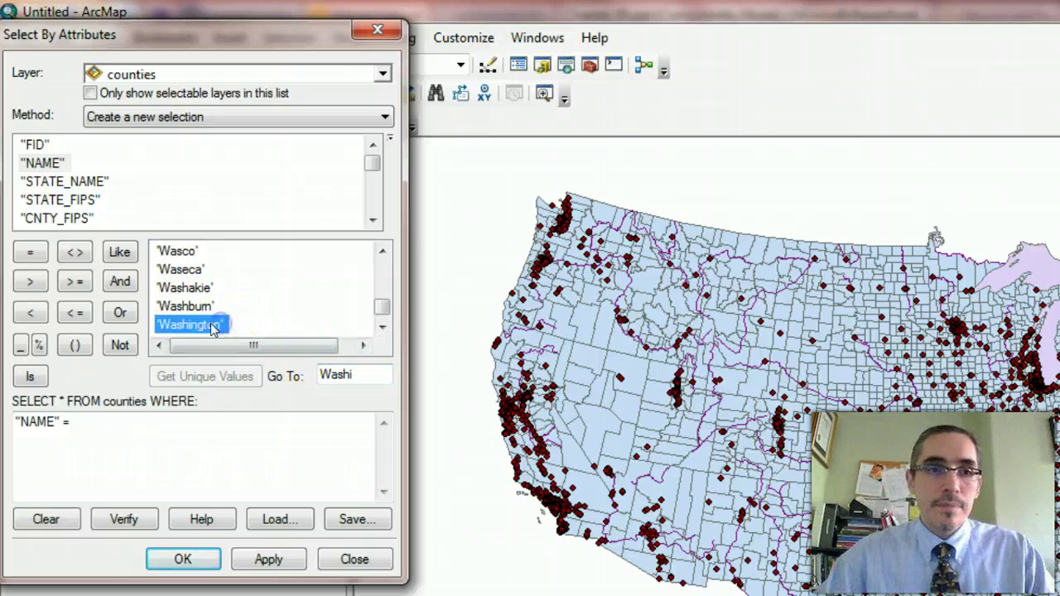
double_click(213, 326)
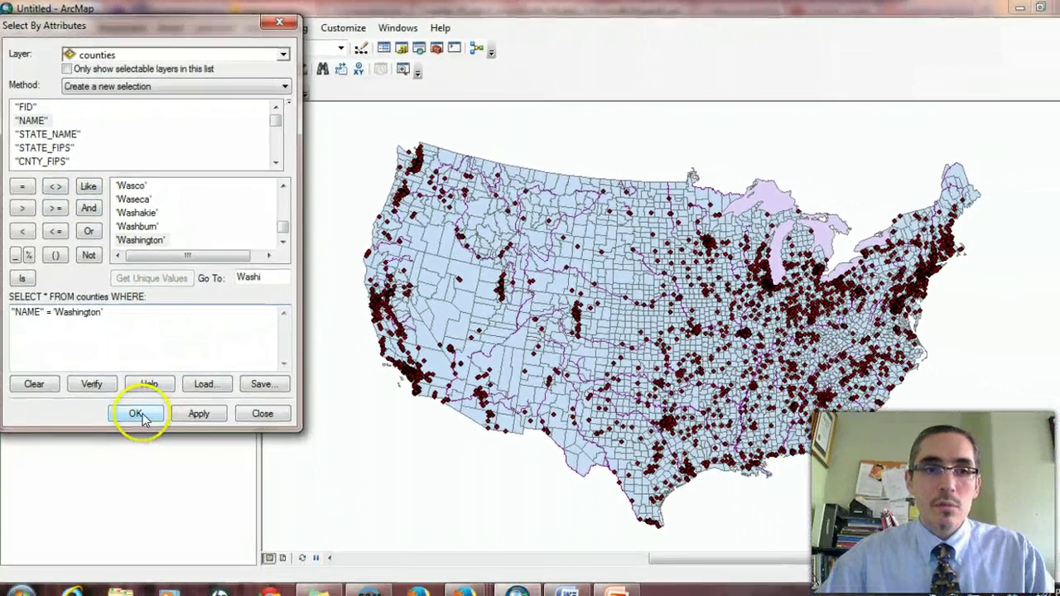
left_click(136, 413)
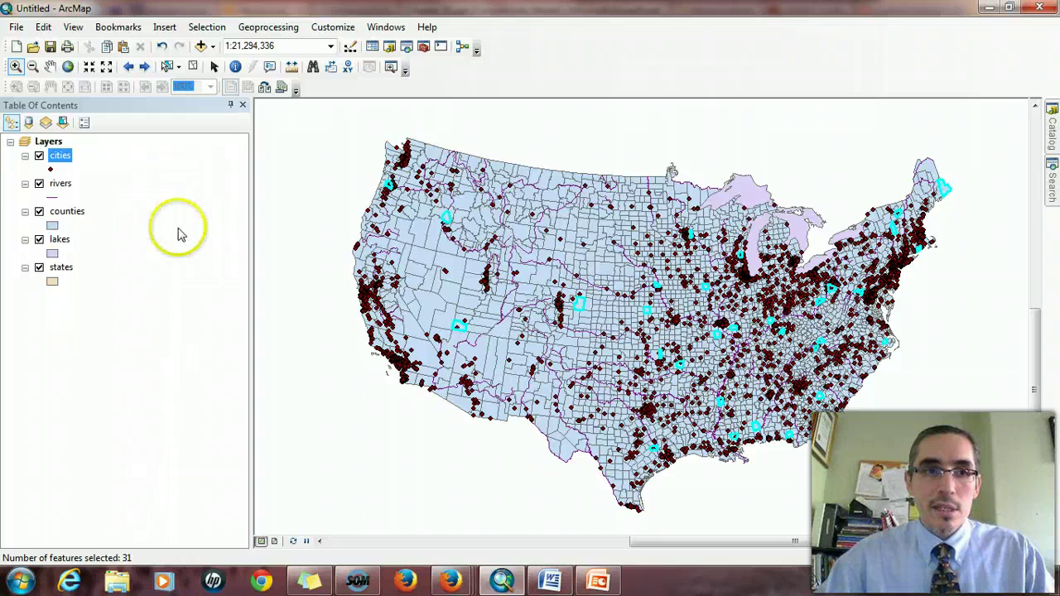
Step: Check the 31 selected Washington counties in the counties attribute table, then close it
right_click(78, 210)
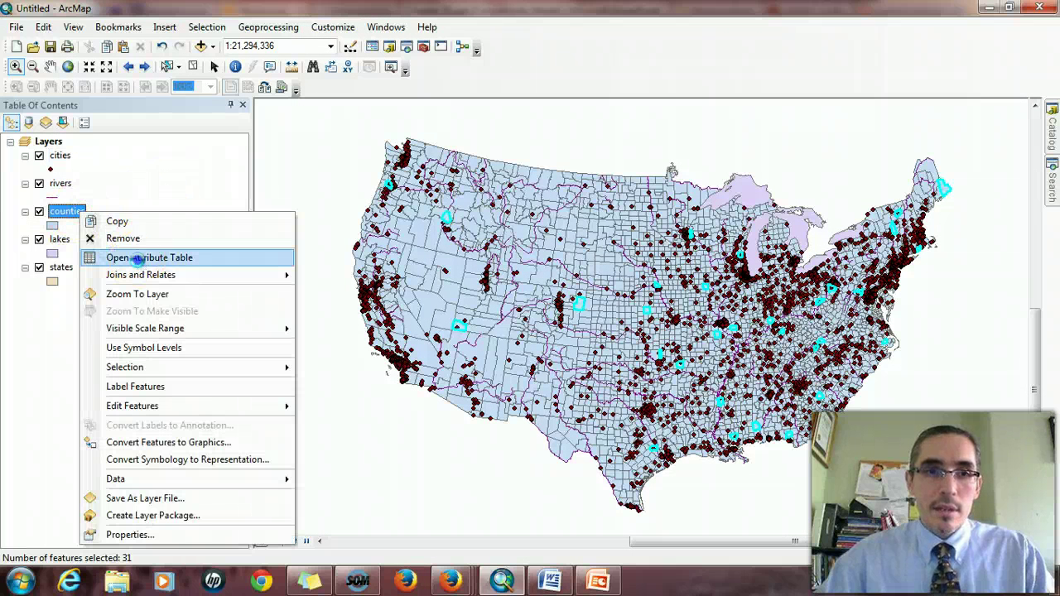
left_click(138, 256)
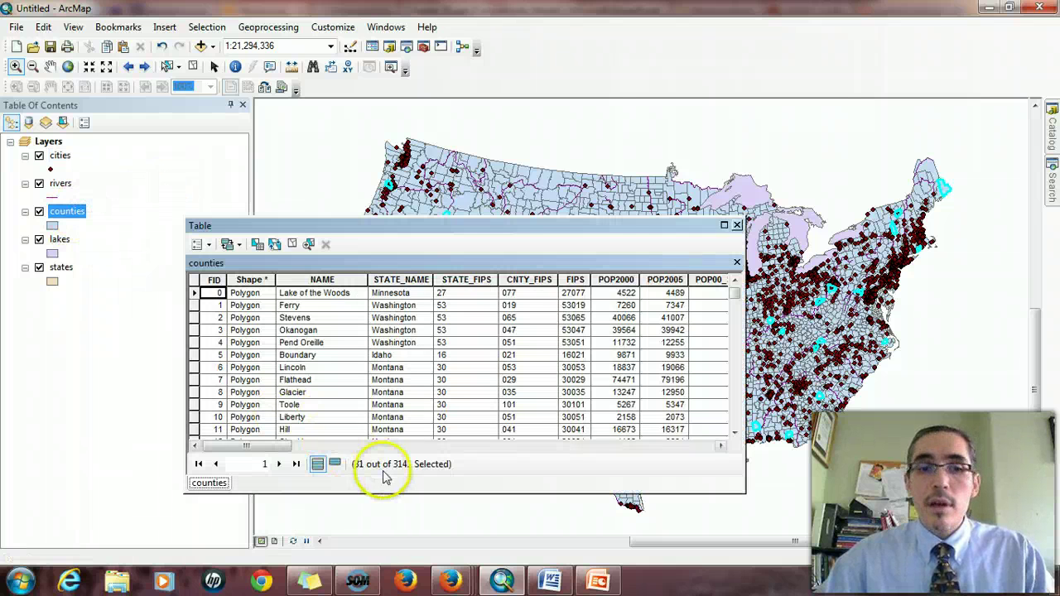
left_click(736, 225)
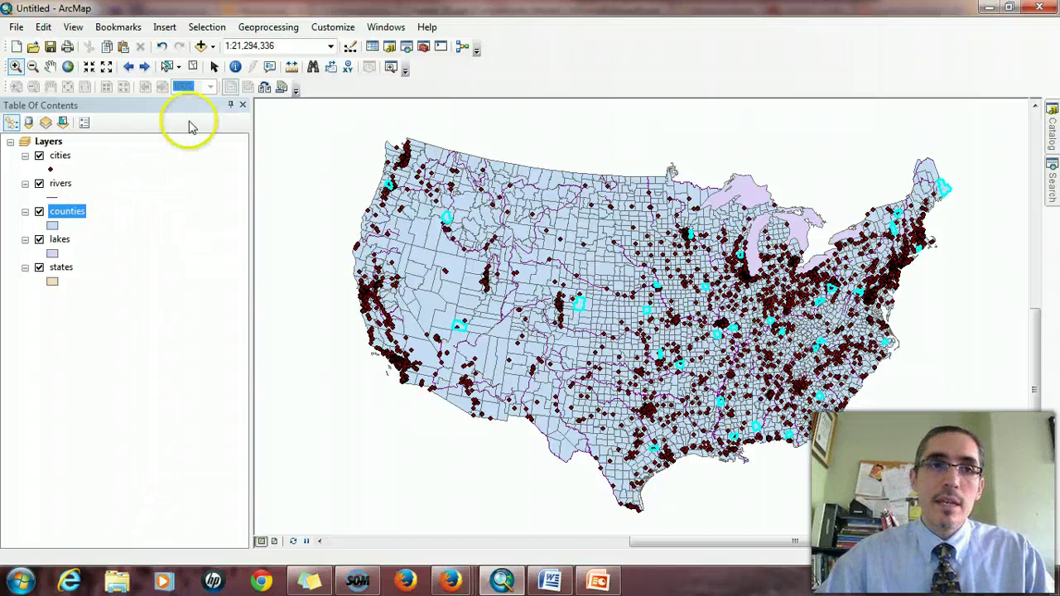
Step: Select cities intersecting the selected Washington counties, with cities as target and selected counties as source
left_click(206, 26)
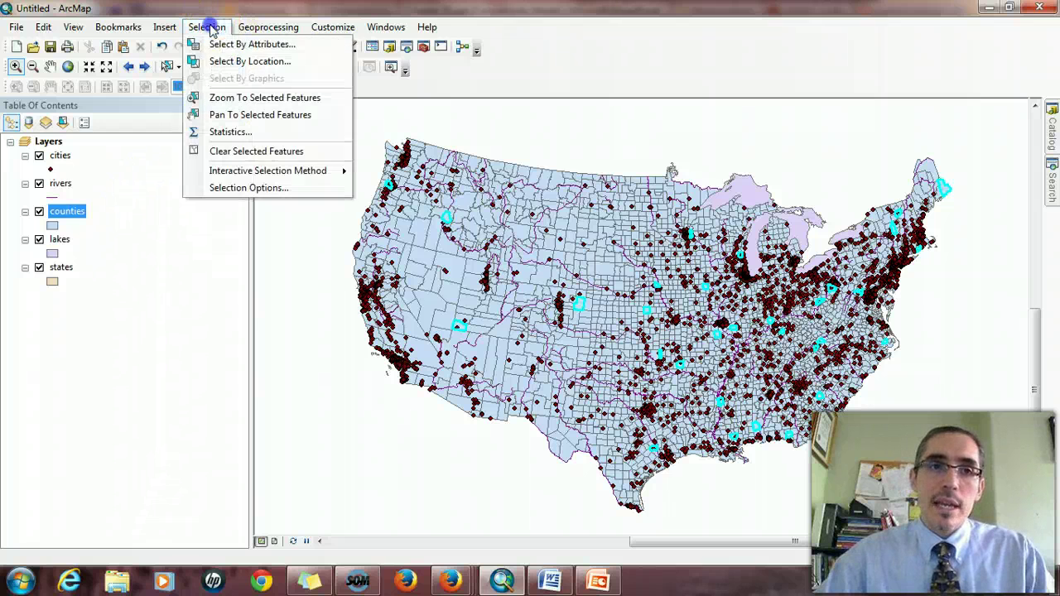
left_click(247, 63)
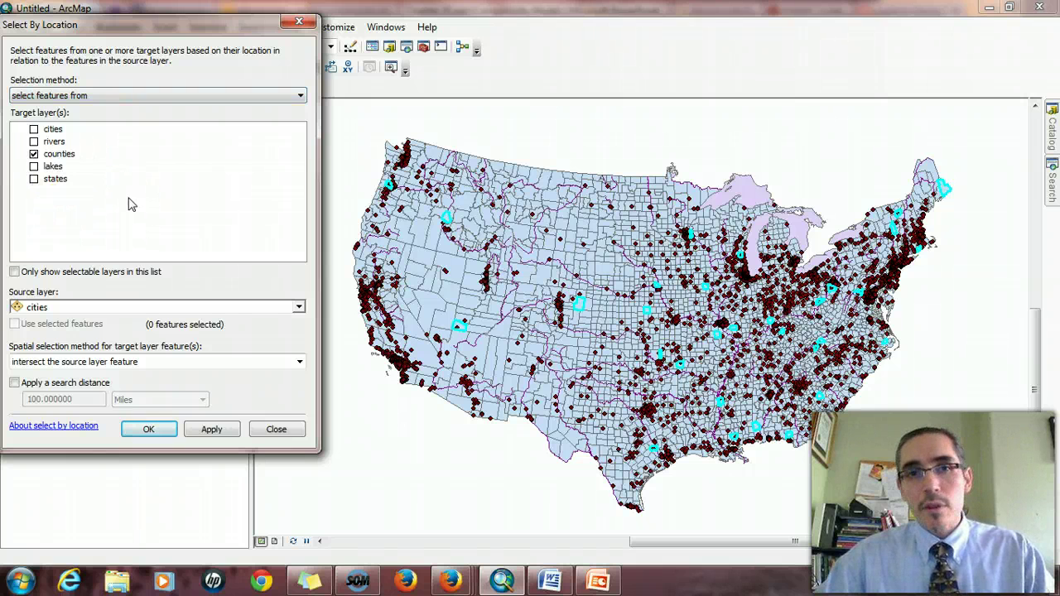
left_click(34, 130)
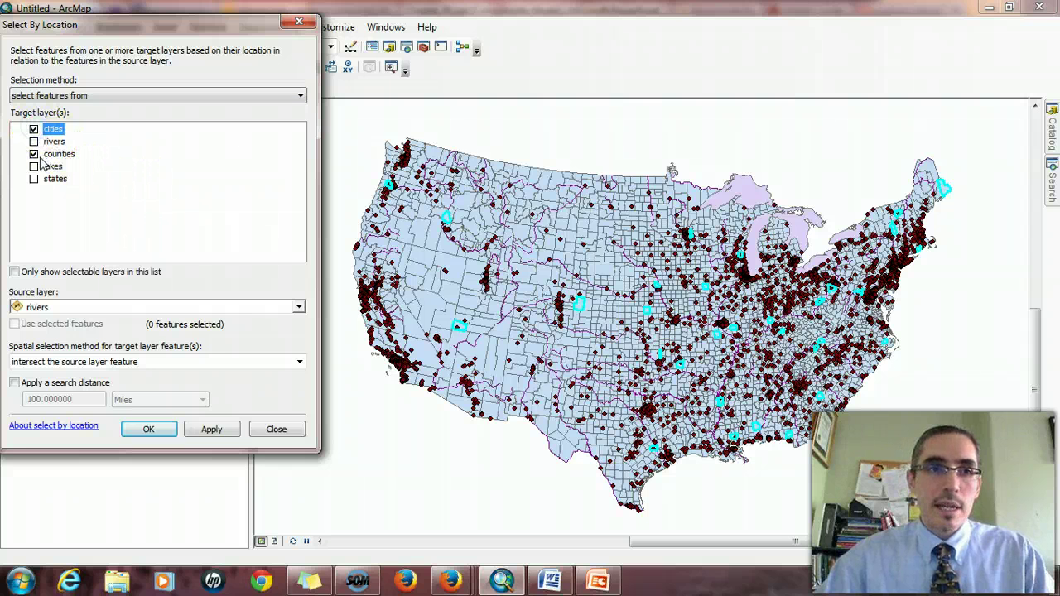
left_click(34, 154)
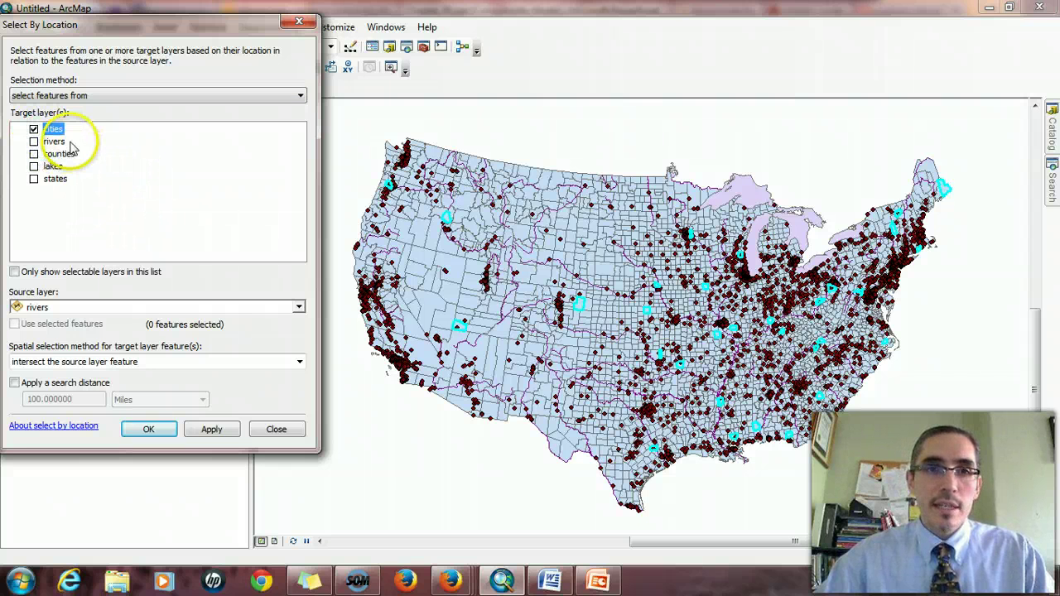
left_click(299, 308)
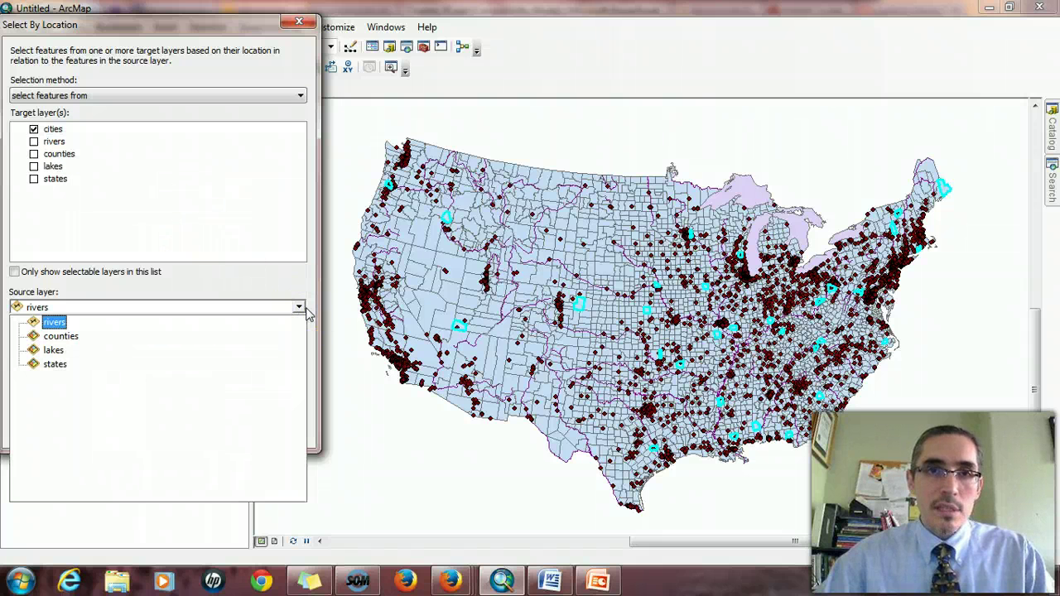
left_click(60, 336)
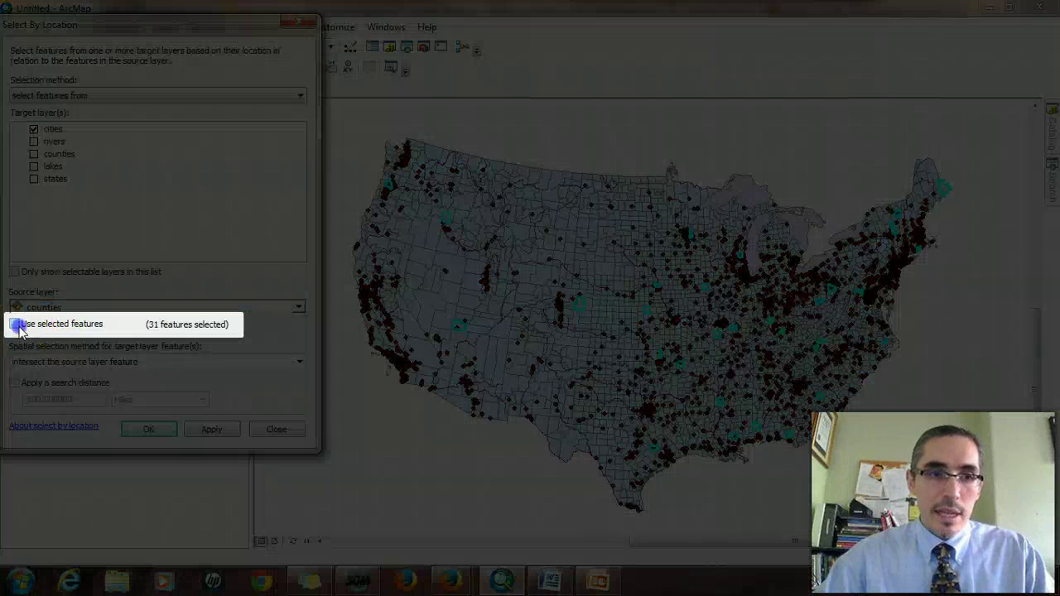
left_click(15, 325)
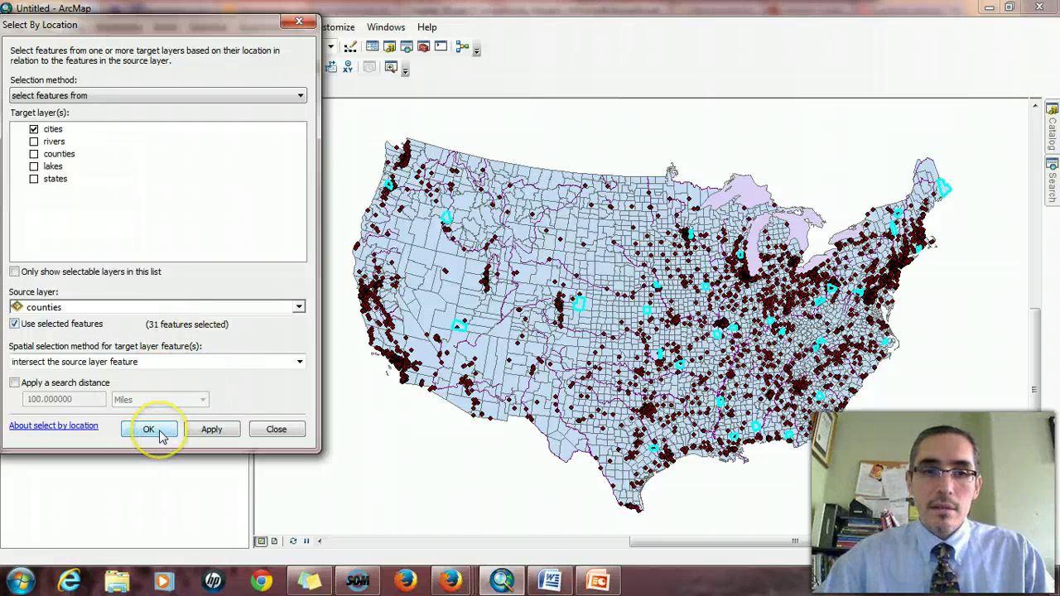
left_click(149, 430)
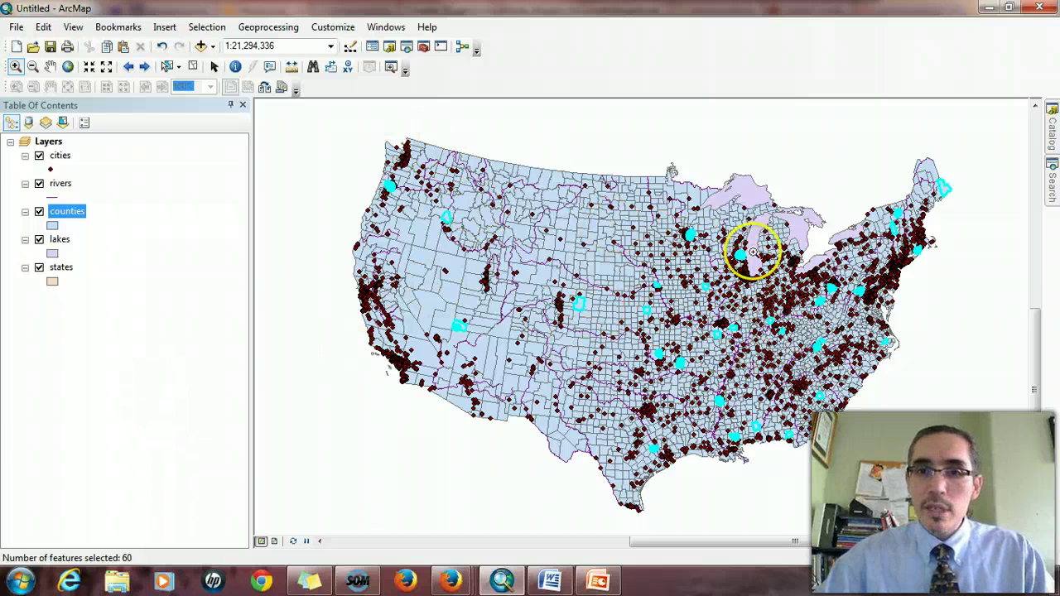
Step: Zoom in near Lake Michigan, review the selected cities' attribute table, then return to the full US view
left_click_drag(721, 237, 755, 273)
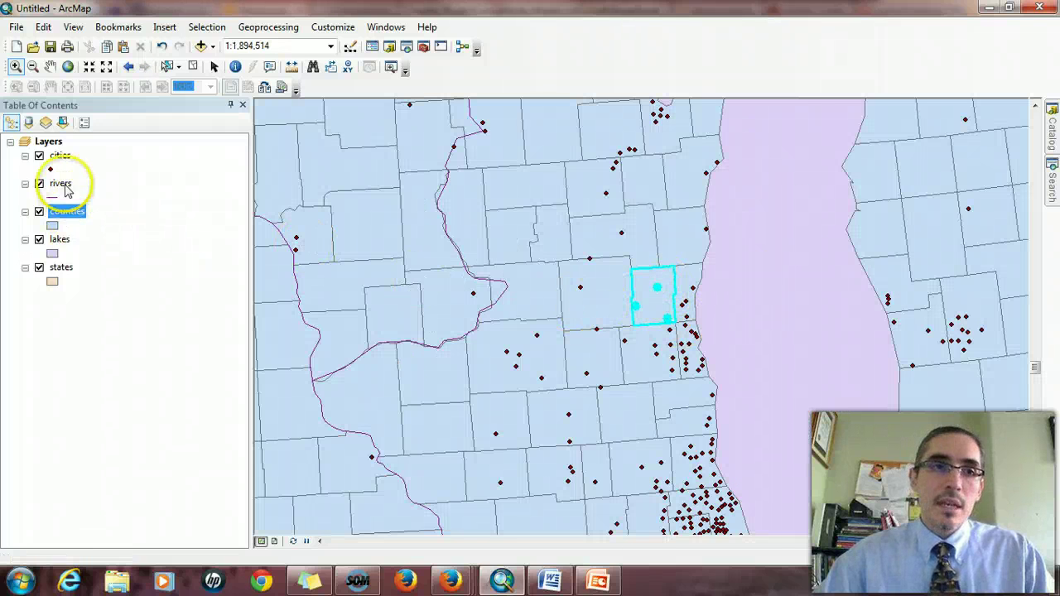
left_click(61, 158)
right_click(64, 161)
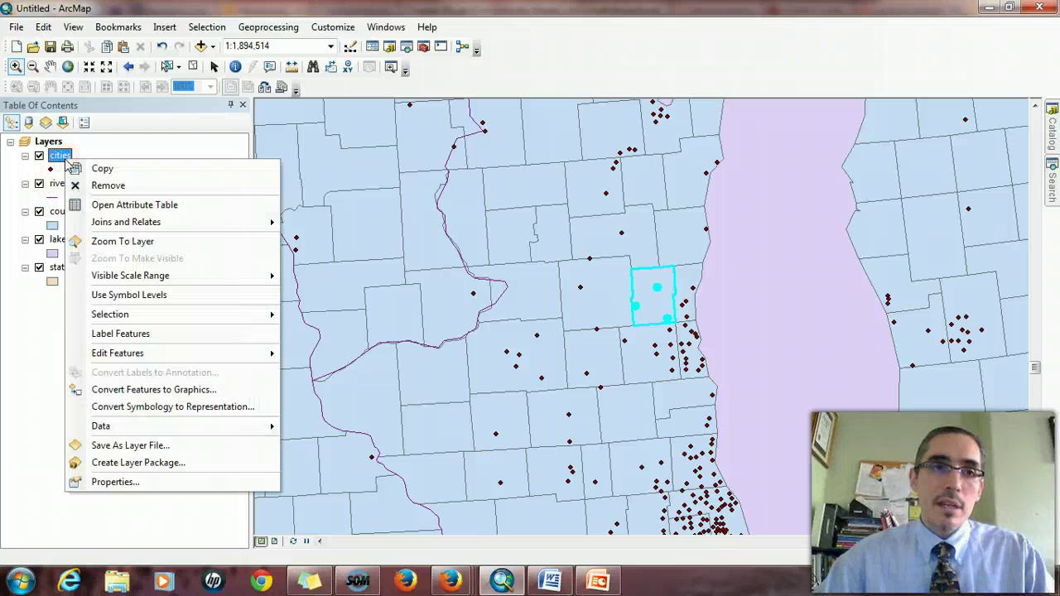
left_click(120, 203)
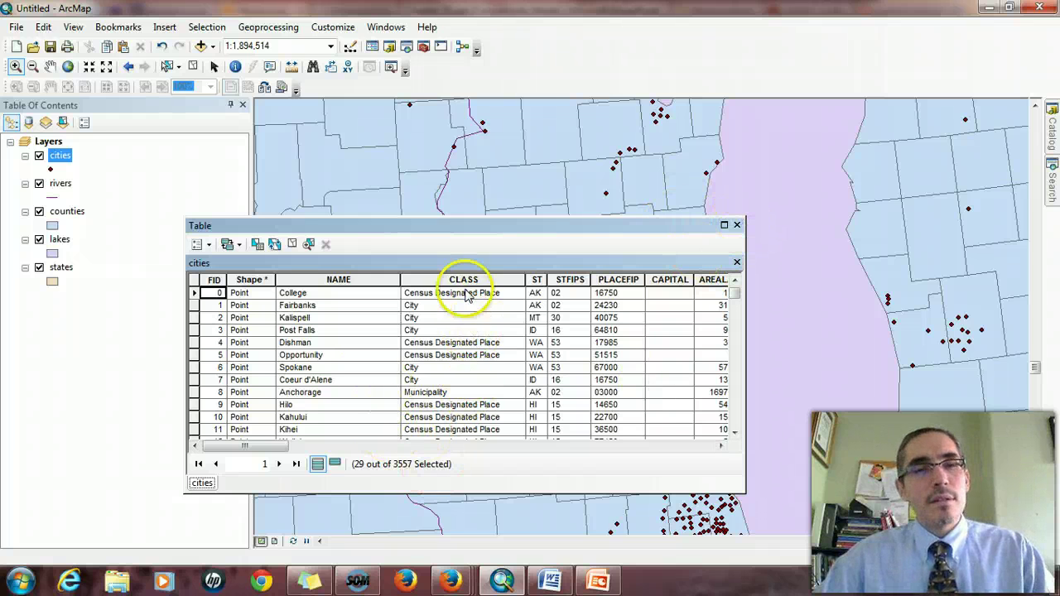
left_click(736, 225)
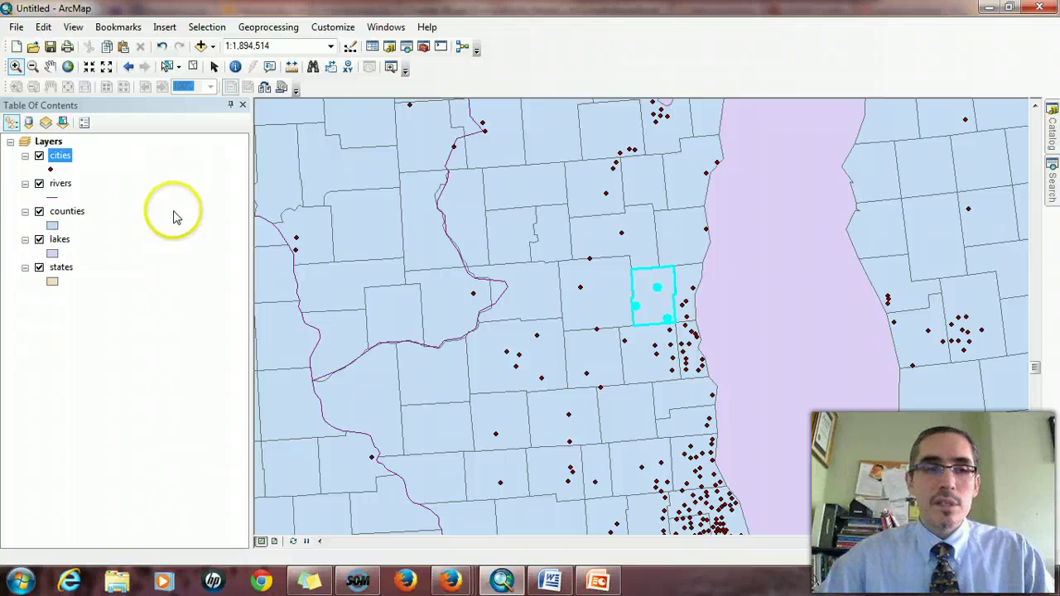
left_click(129, 66)
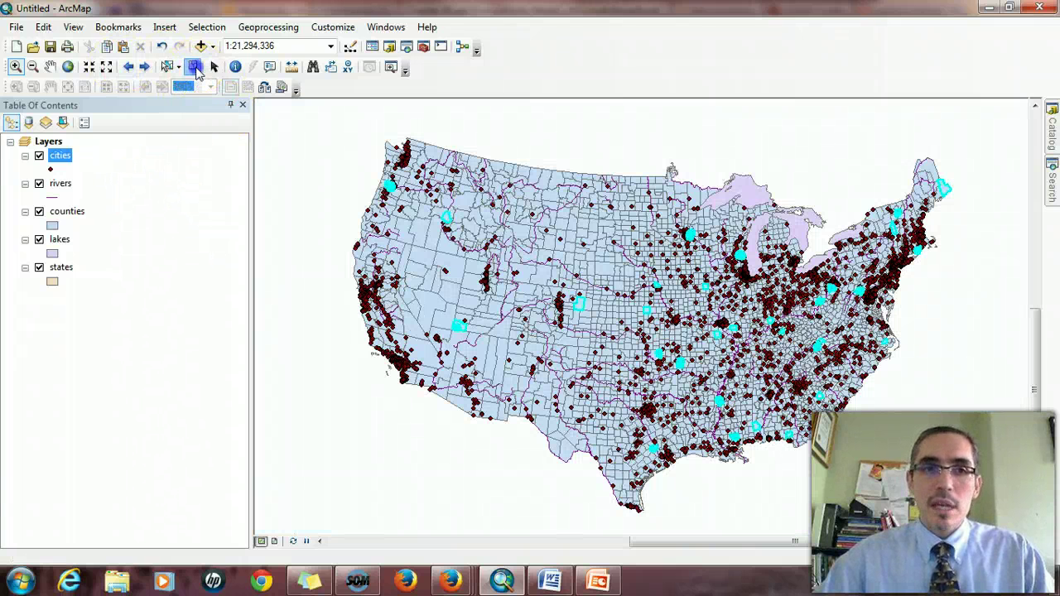
Step: Clear all selected cities so every city point shows as a plain dark dot
left_click(193, 67)
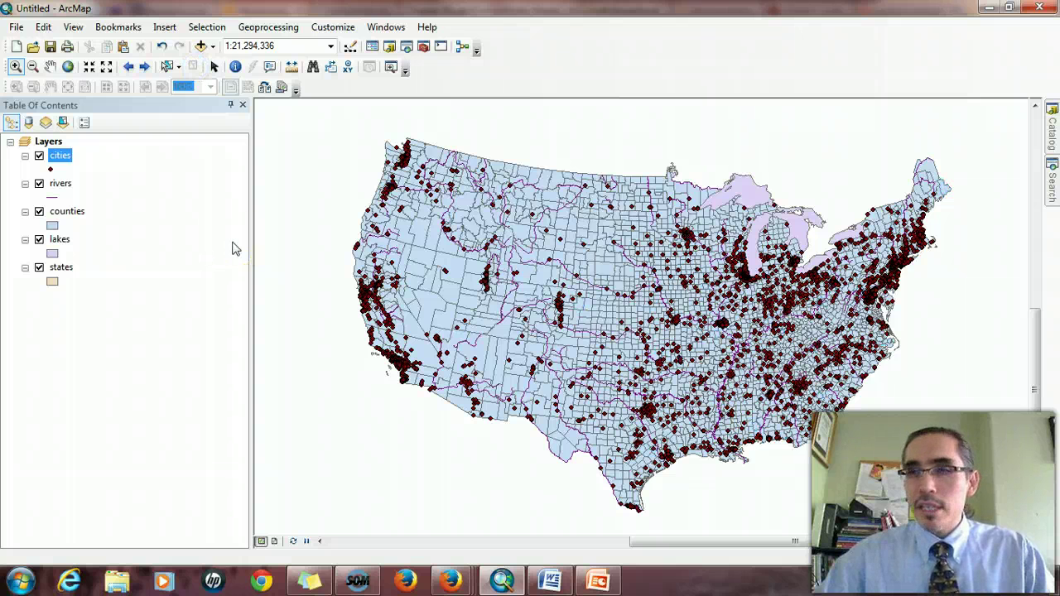
left_click(234, 248)
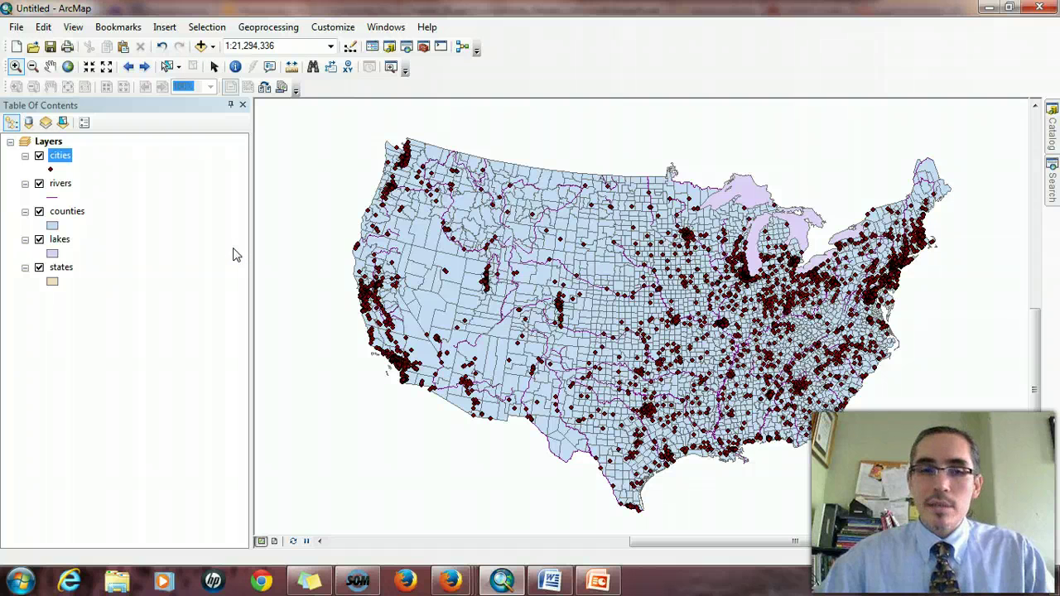
left_click(199, 238)
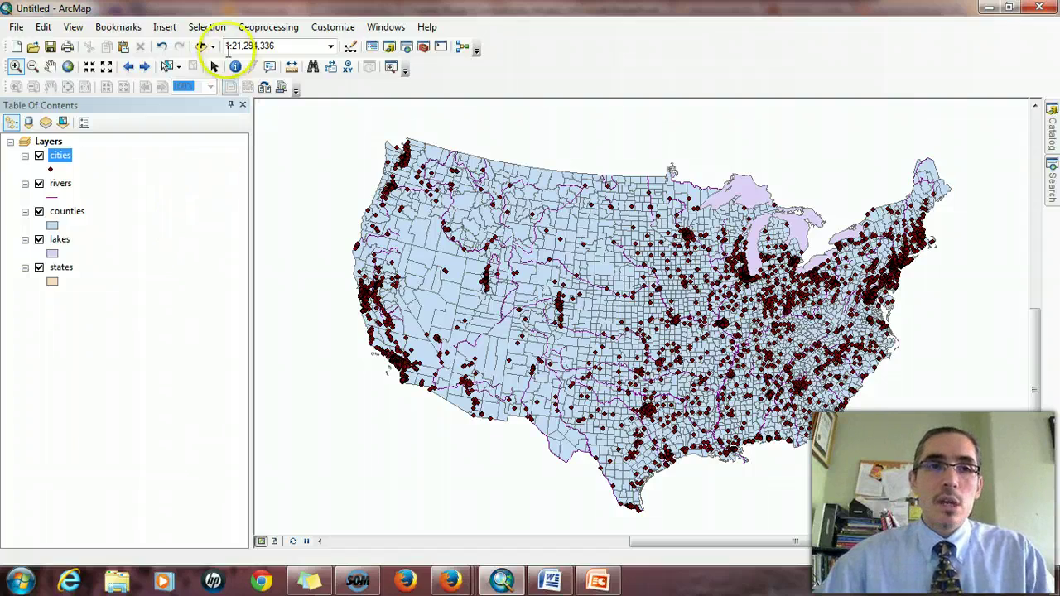
Step: Start an attribute query on the cities layer with "NAME" = and list the unique city names
left_click(207, 27)
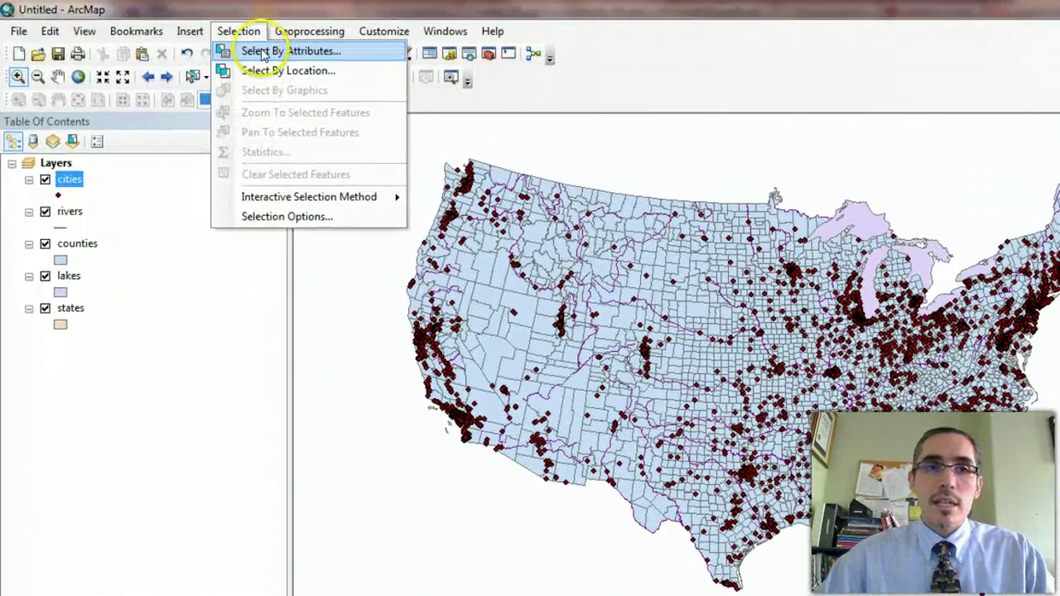
left_click(248, 46)
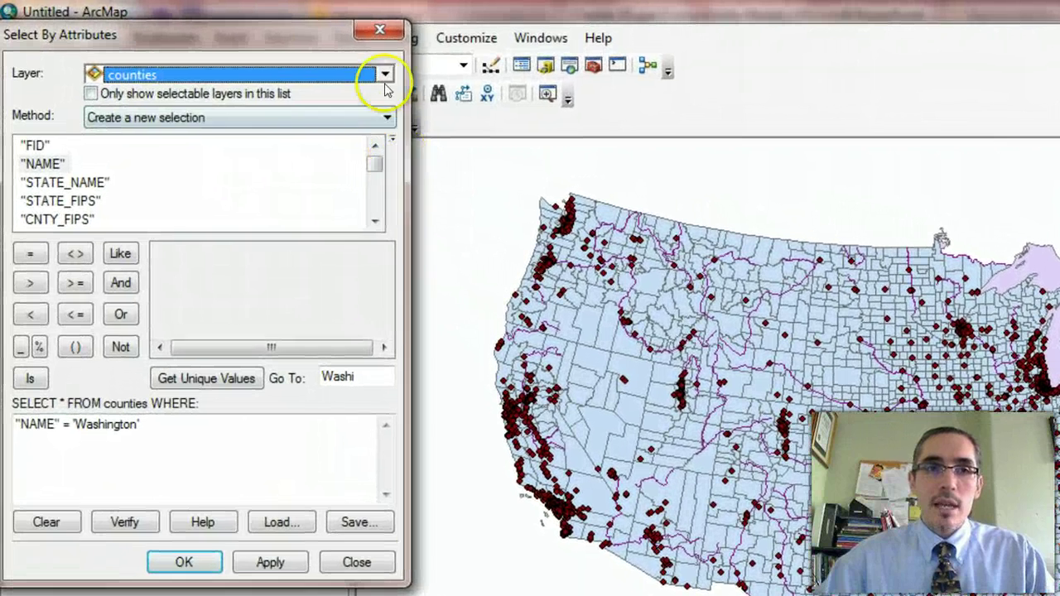
left_click(337, 63)
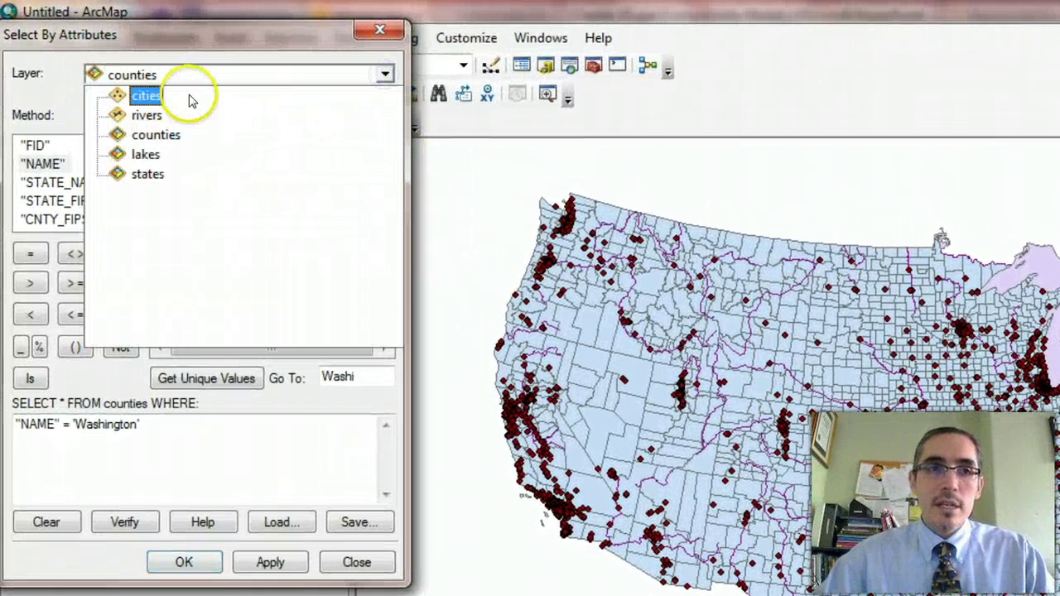
left_click(185, 101)
double_click(50, 165)
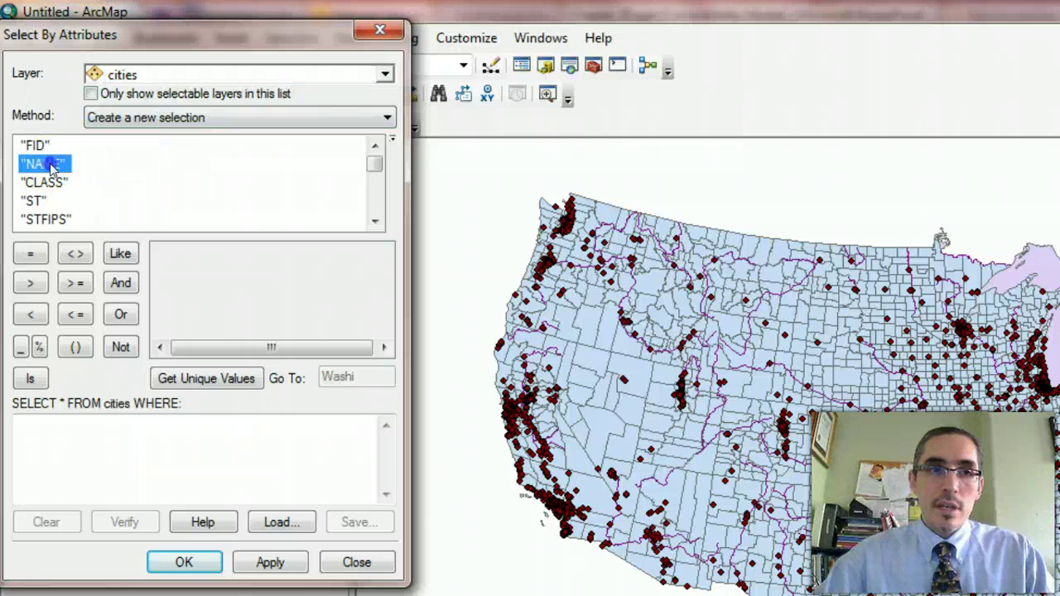
left_click(30, 253)
left_click(233, 378)
Step: Complete the query with 'Denver' to select that city, then zoom in on the Denver area
left_click(354, 376)
left_click_drag(357, 377, 319, 383)
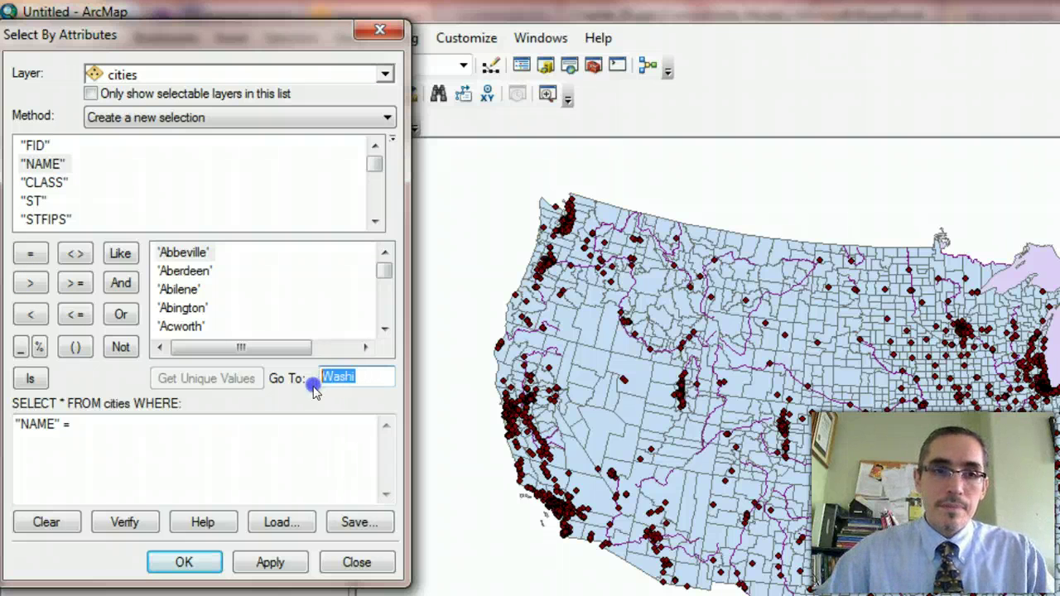
type("Denv")
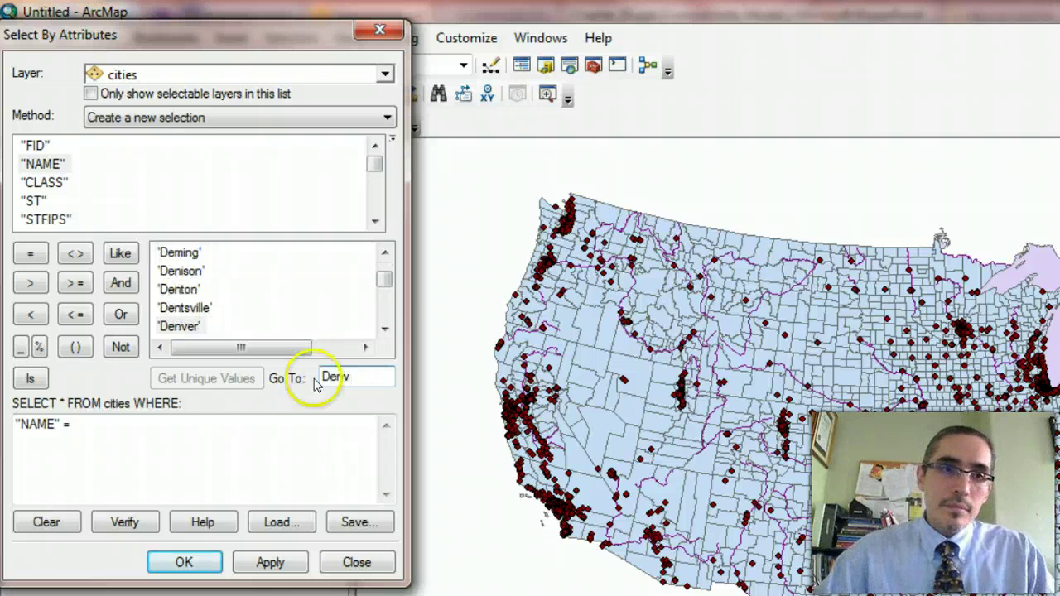
double_click(184, 326)
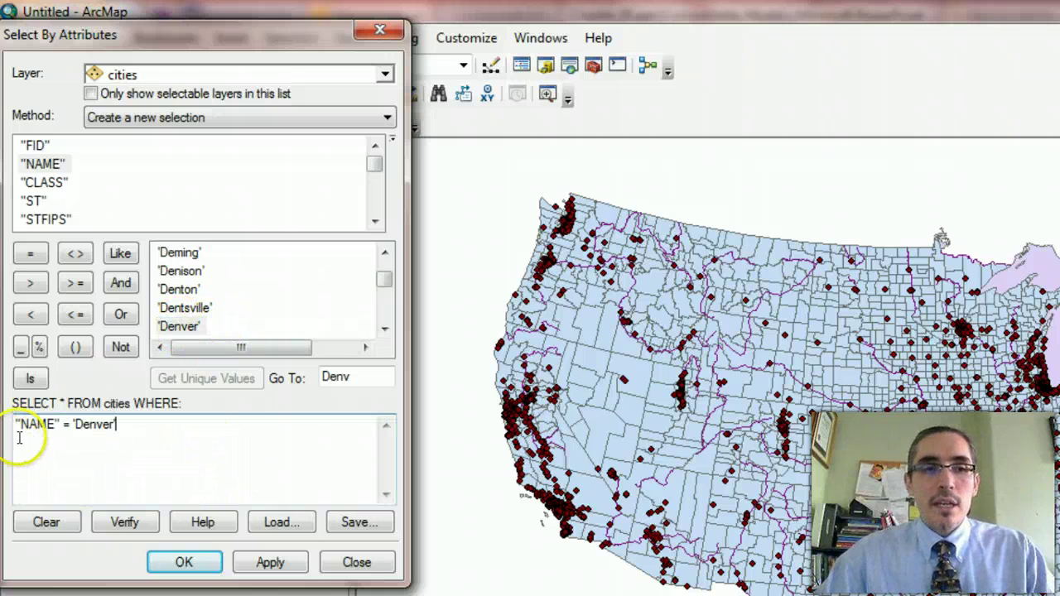
left_click(131, 435)
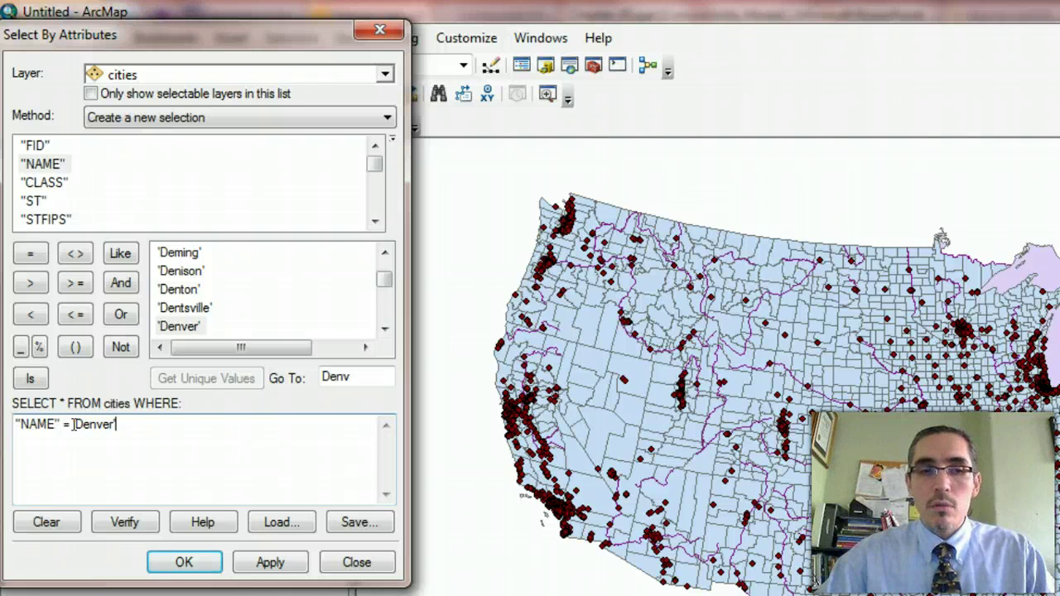
left_click(126, 424)
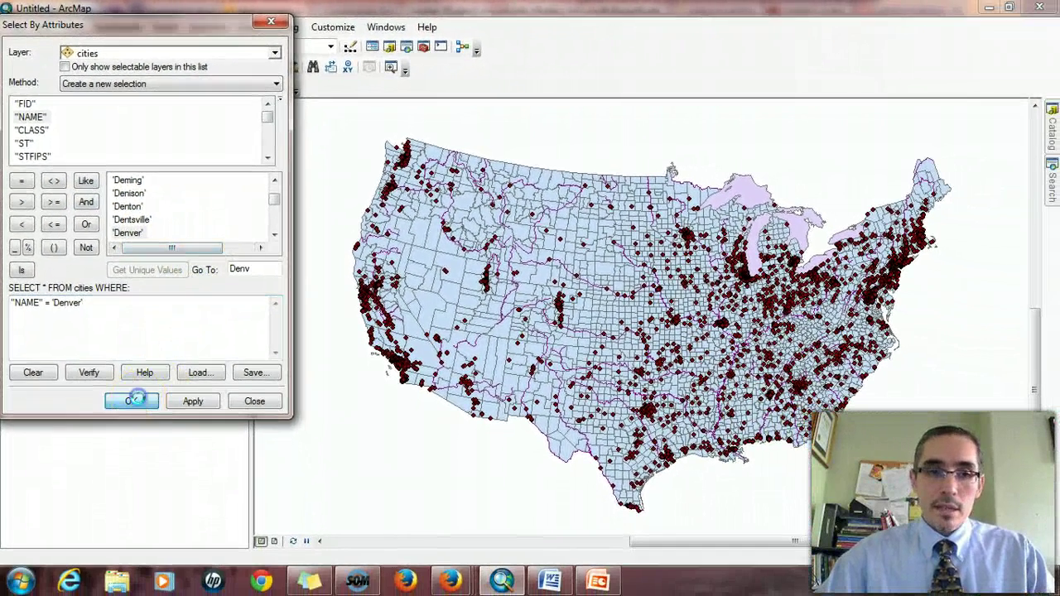
left_click(146, 438)
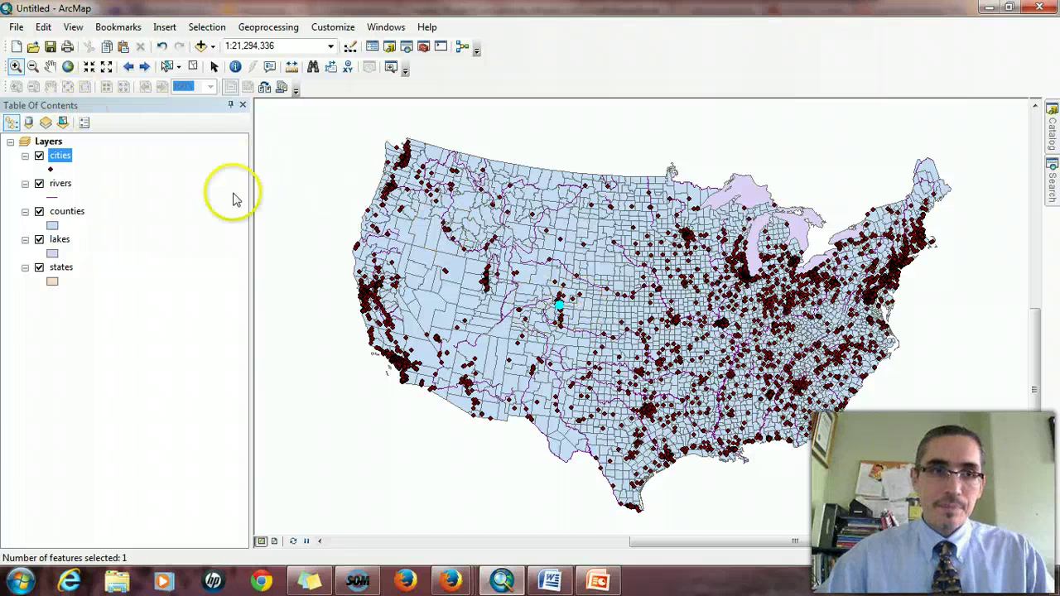
left_click_drag(504, 267, 629, 358)
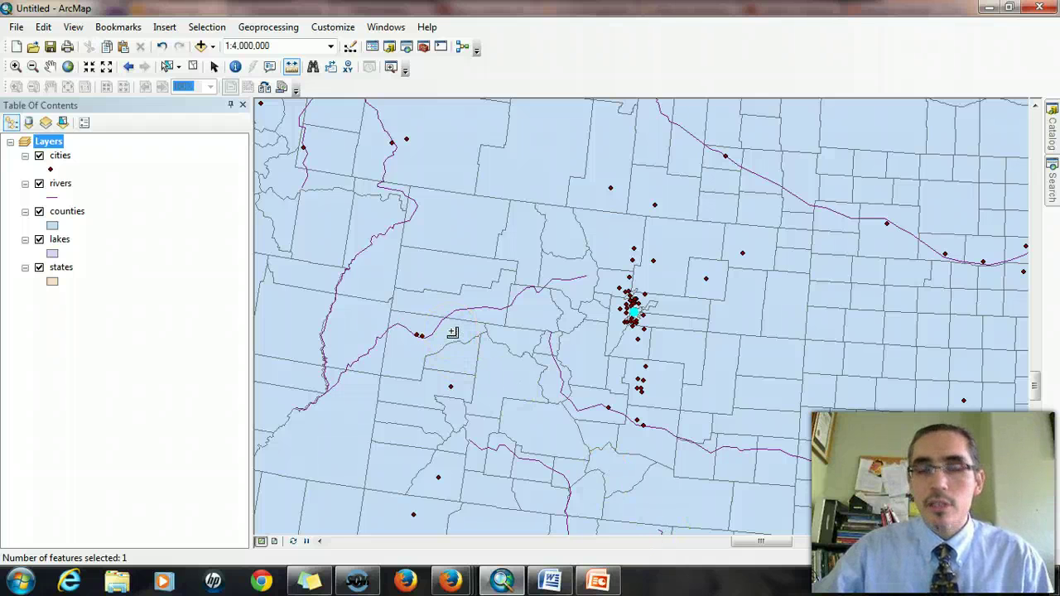
Step: Select the cities within 200 miles of the selected Denver, using cities as both target and source
left_click(212, 29)
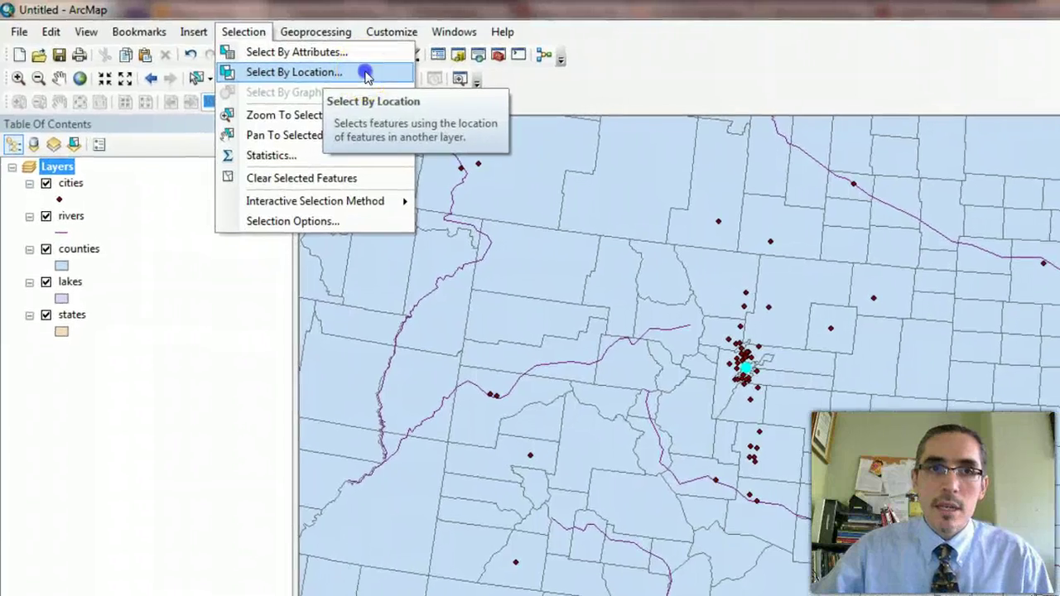
left_click(354, 72)
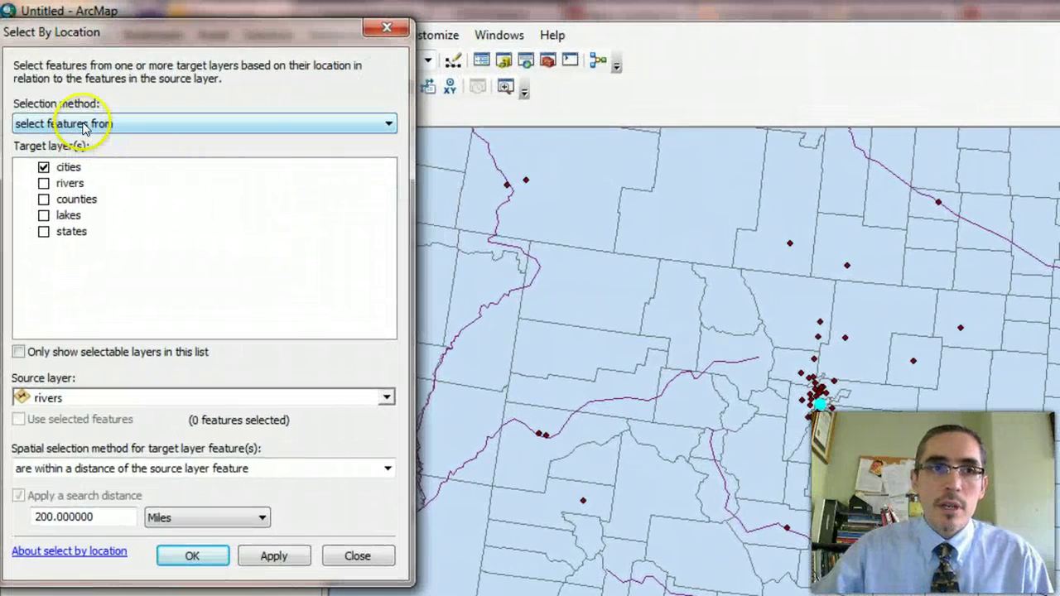
left_click(386, 399)
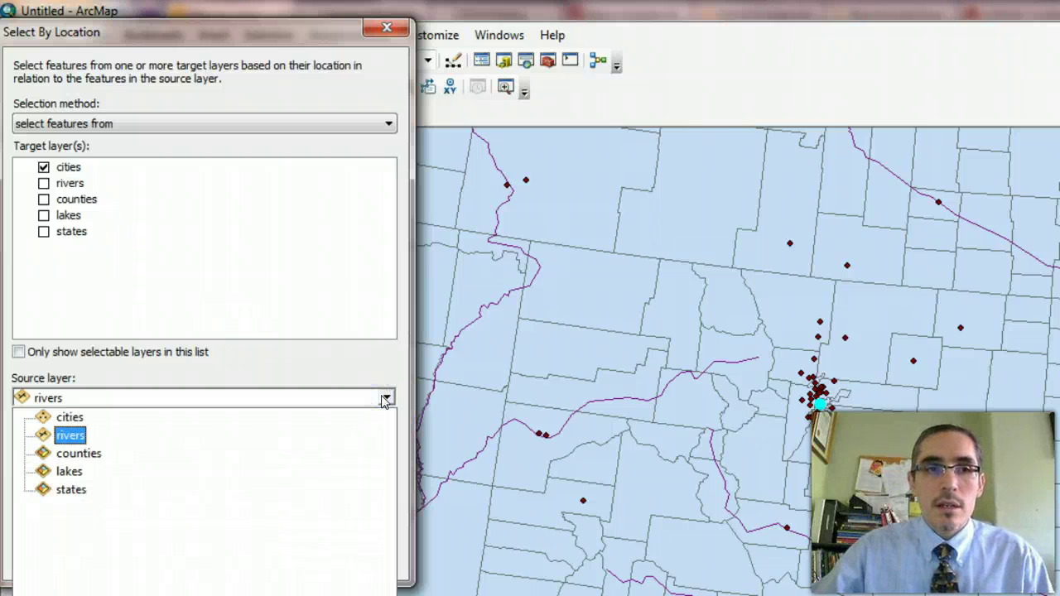
left_click(76, 419)
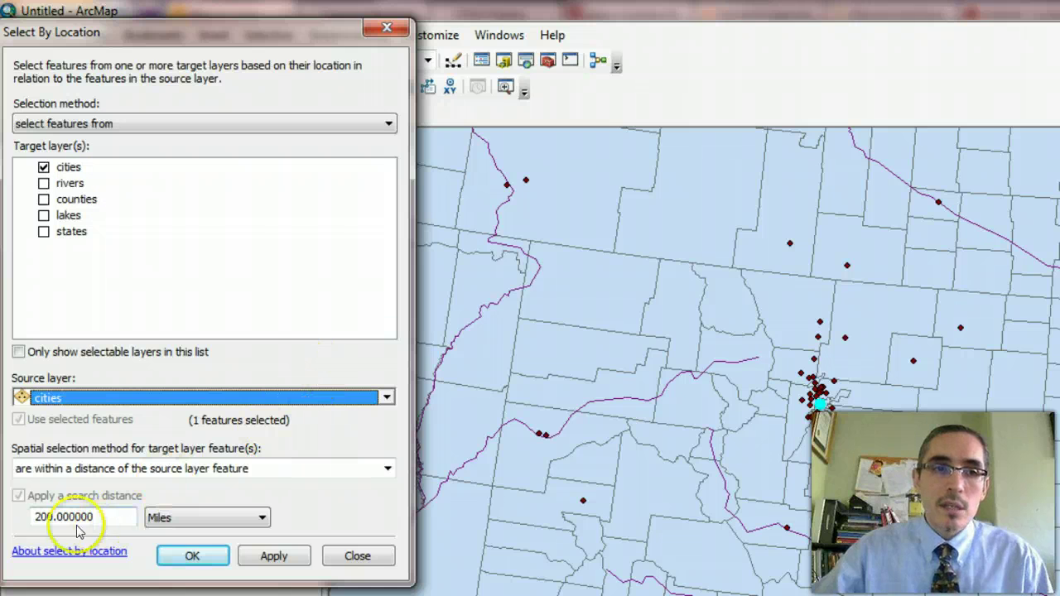
left_click(34, 517)
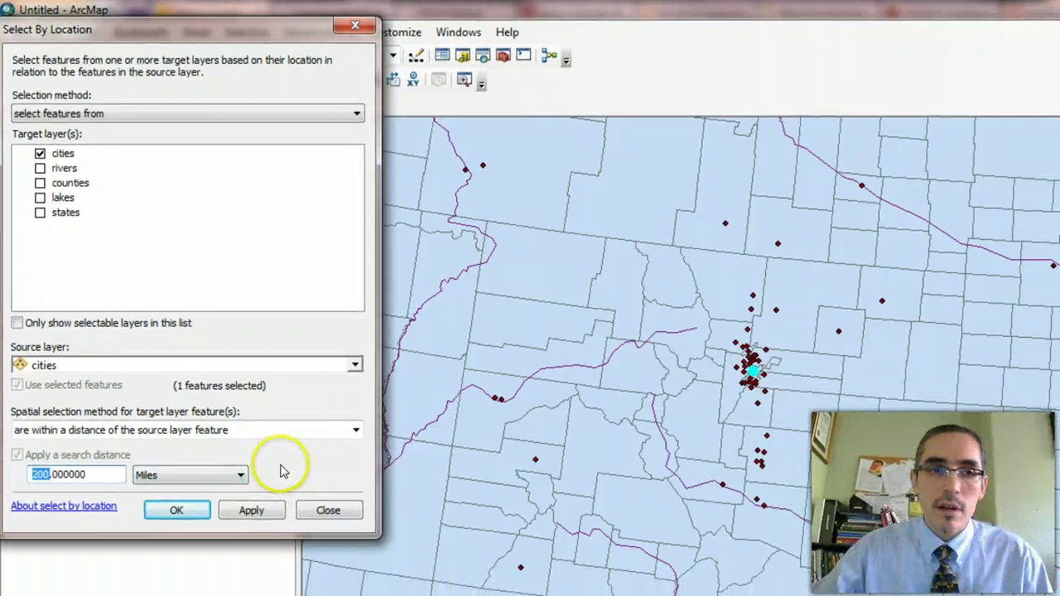
left_click(178, 515)
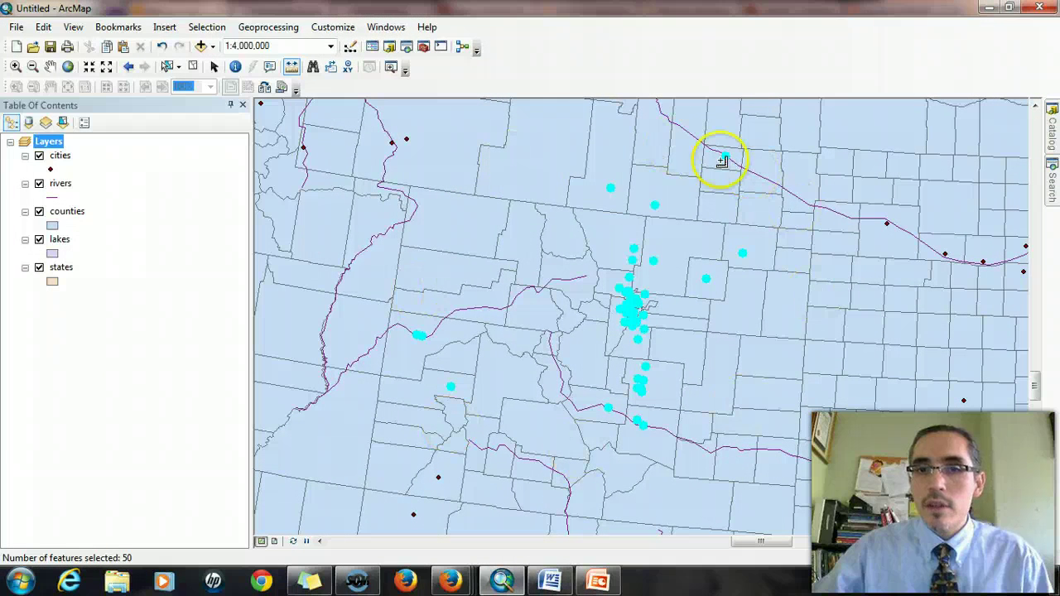
right_click(59, 155)
left_click(116, 204)
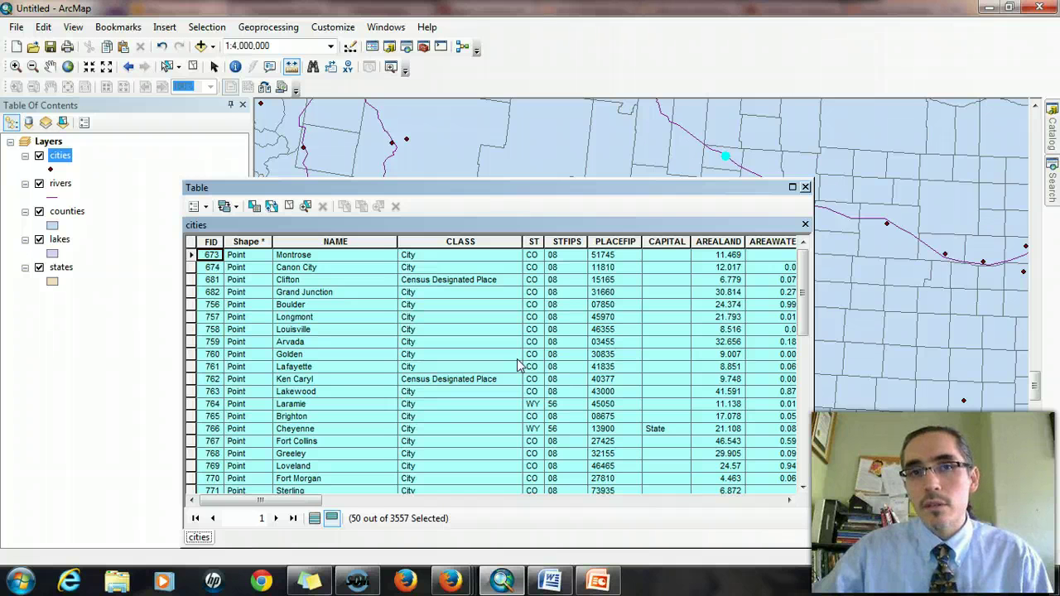
left_click(805, 187)
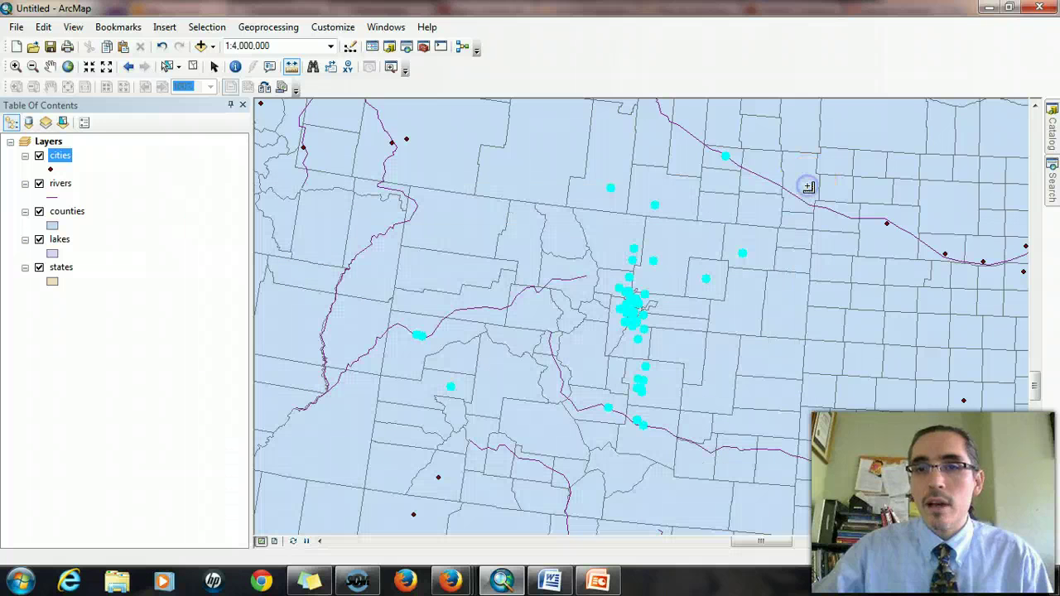
Step: Clear the 50-city selection and rerun the "NAME" = 'Denver' query to select Denver alone
left_click(196, 69)
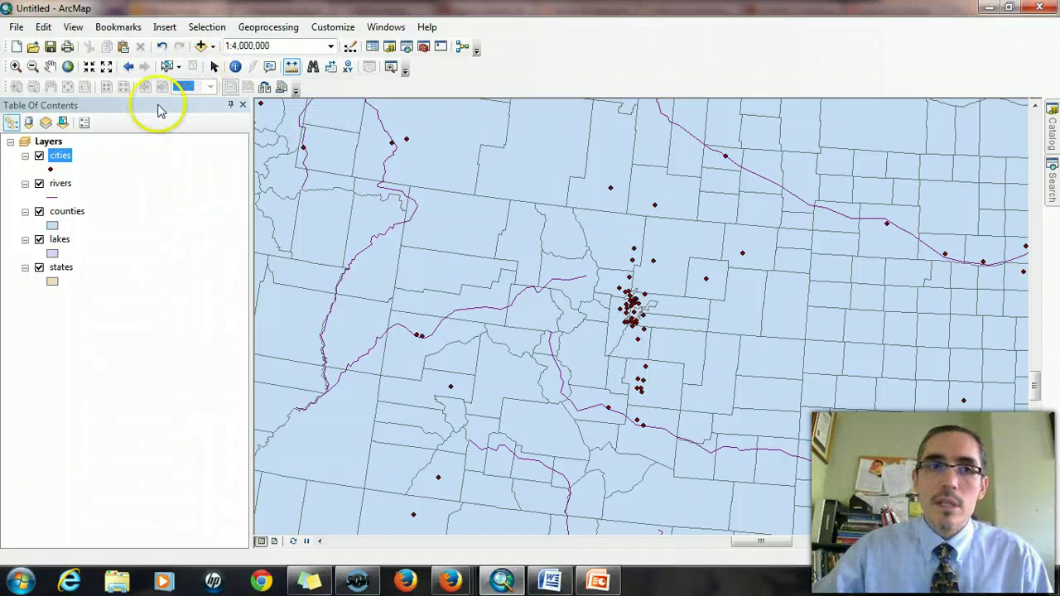
left_click(208, 27)
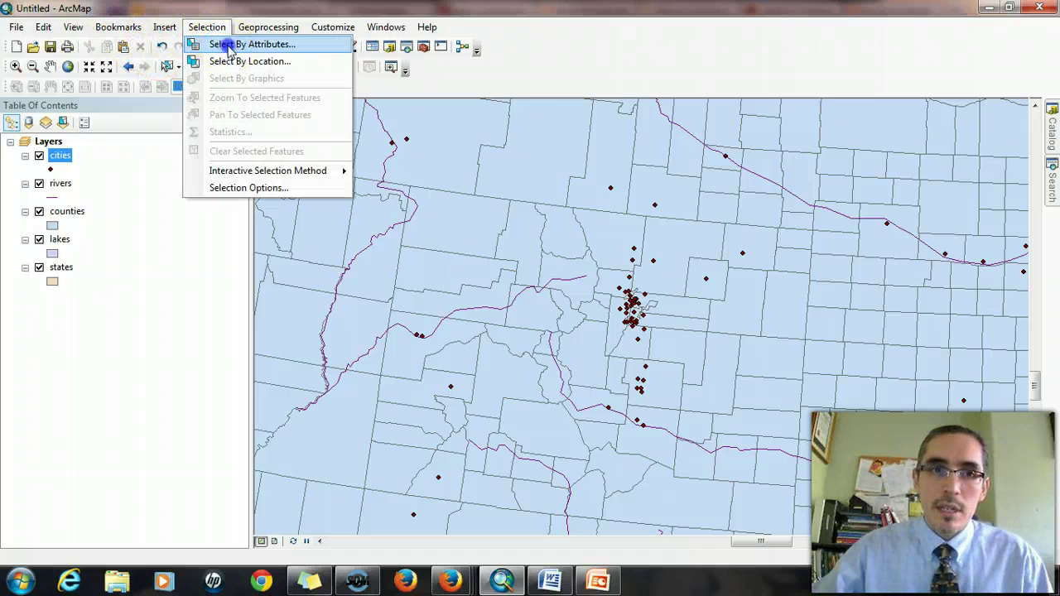
left_click(225, 45)
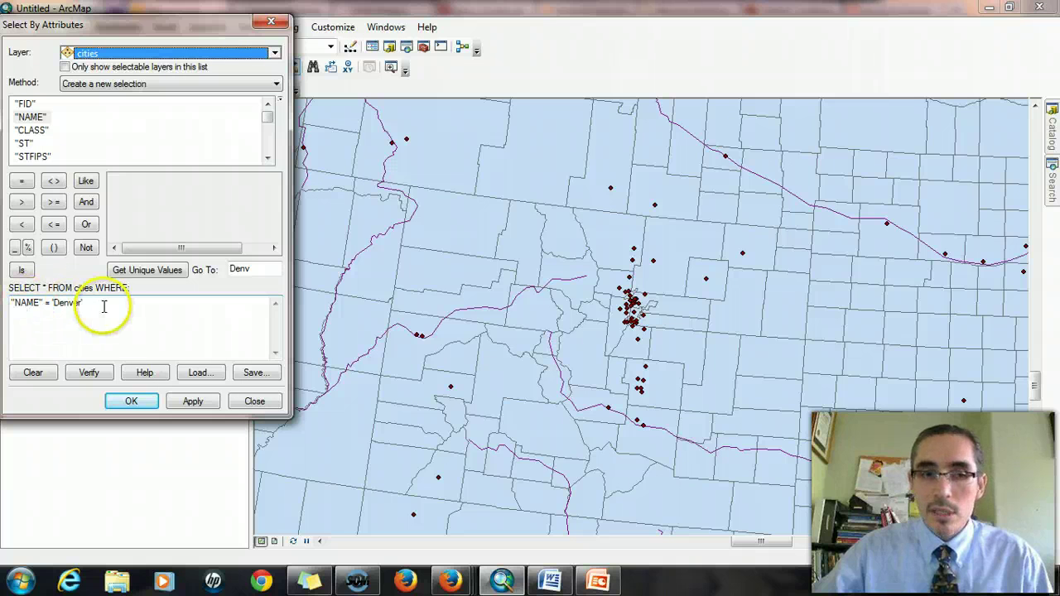
left_click(131, 402)
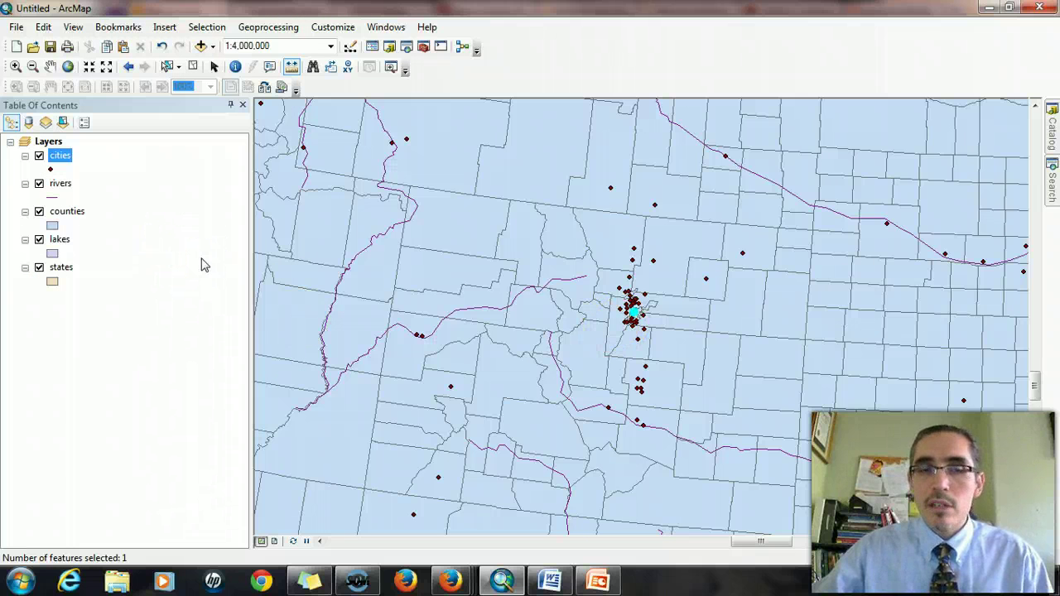
Step: Buffer the selected city in the cities layer by 200 Miles, outputting cities_Buffer5
left_click(280, 30)
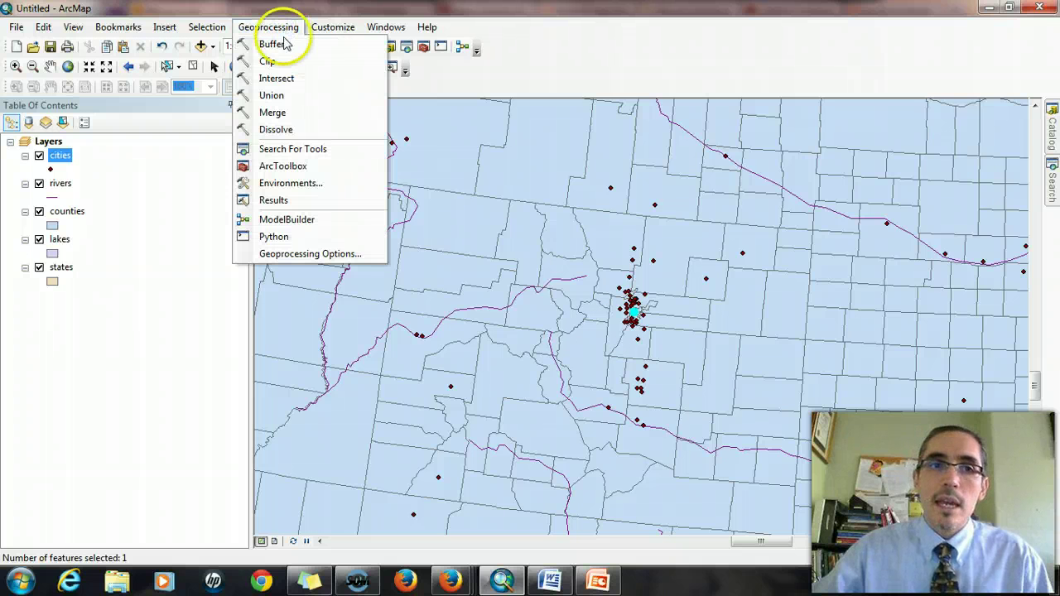
left_click(282, 49)
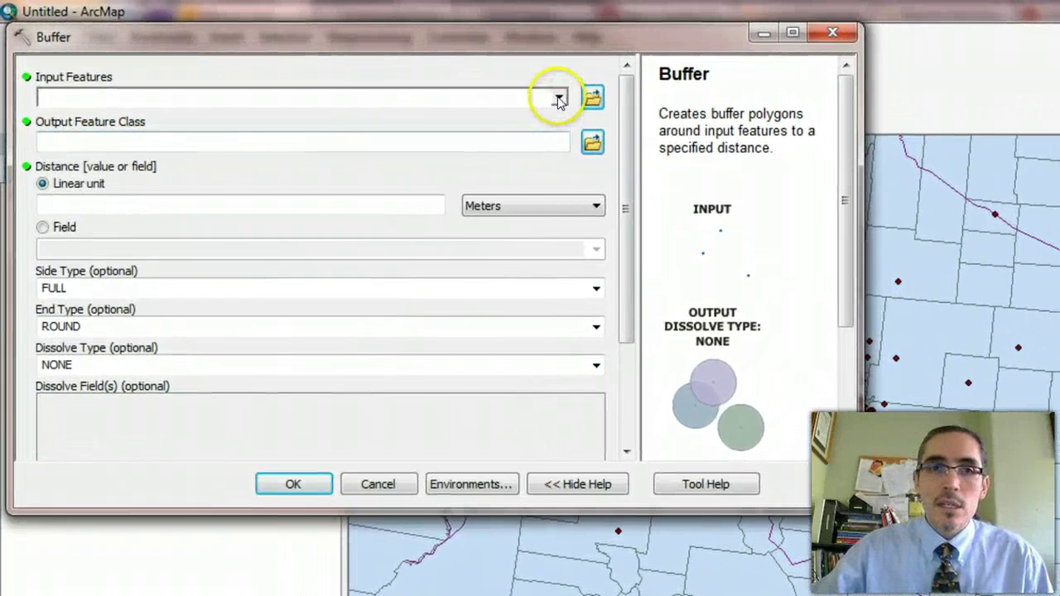
left_click(560, 99)
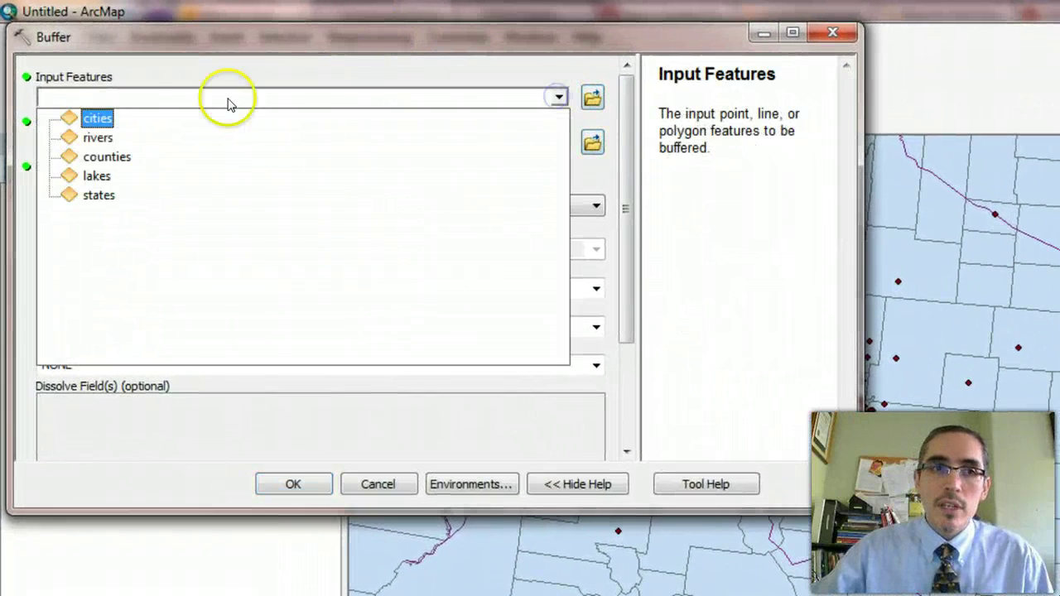
left_click(97, 119)
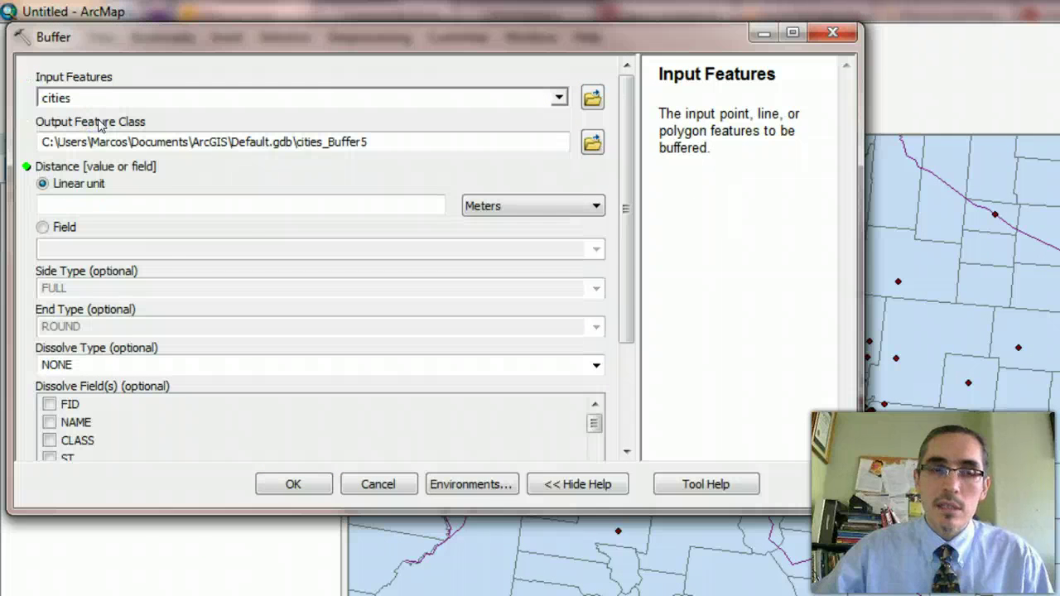
left_click(246, 204)
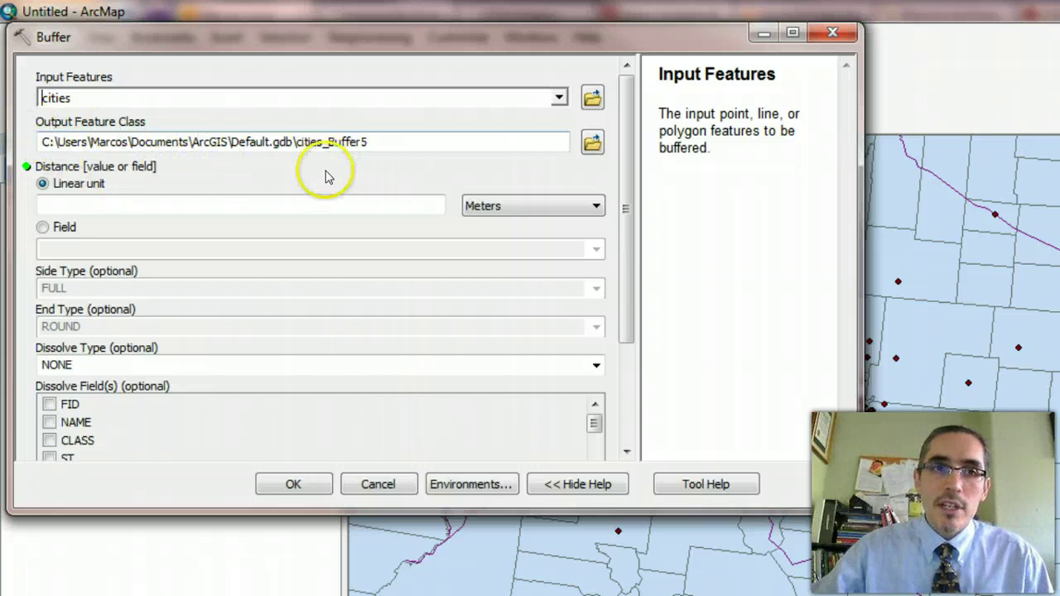
left_click(300, 142)
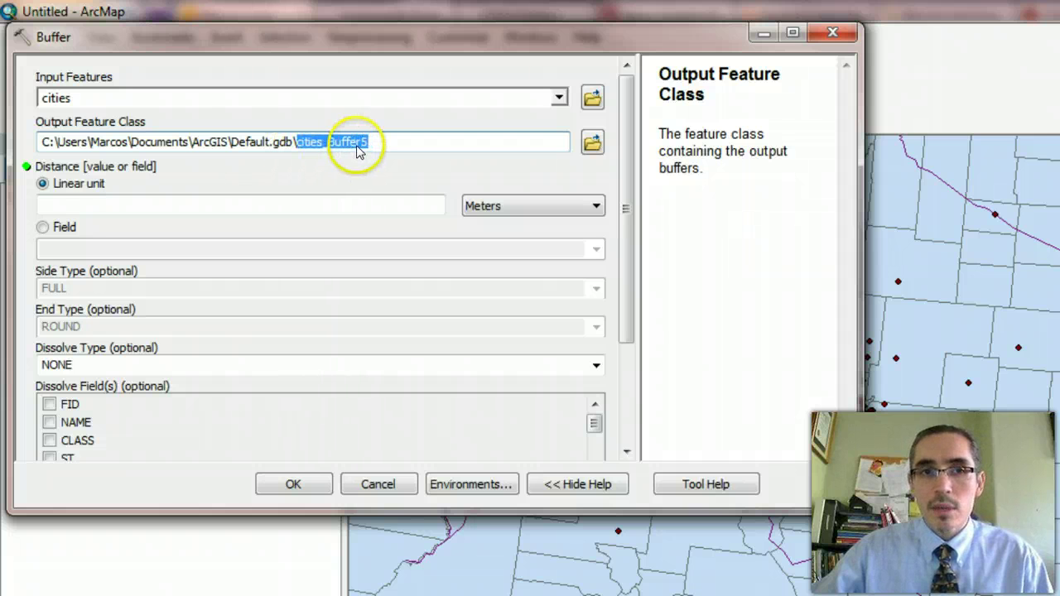
left_click_drag(298, 144, 387, 146)
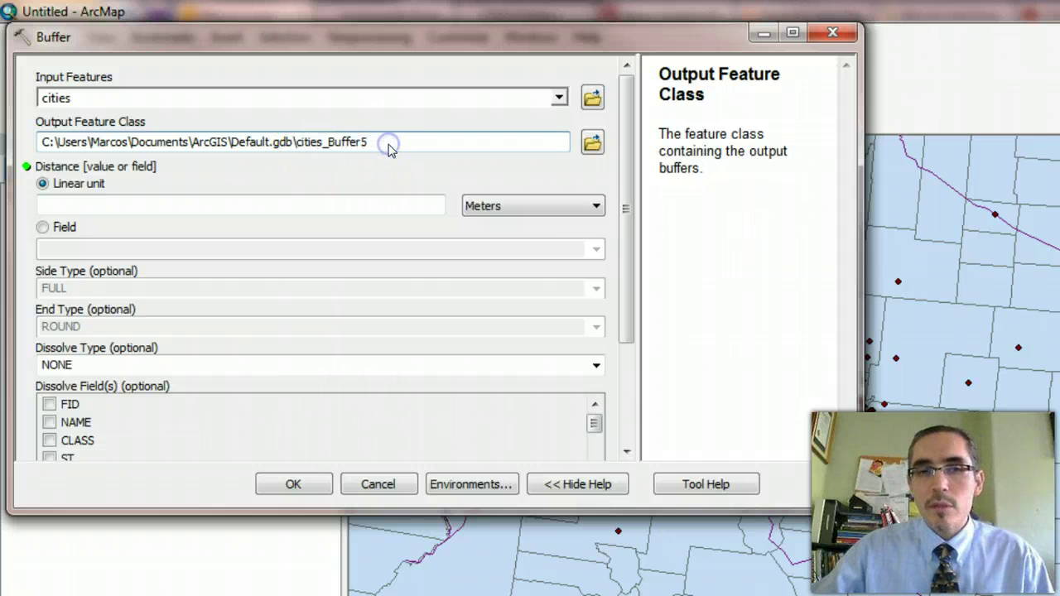
left_click(418, 207)
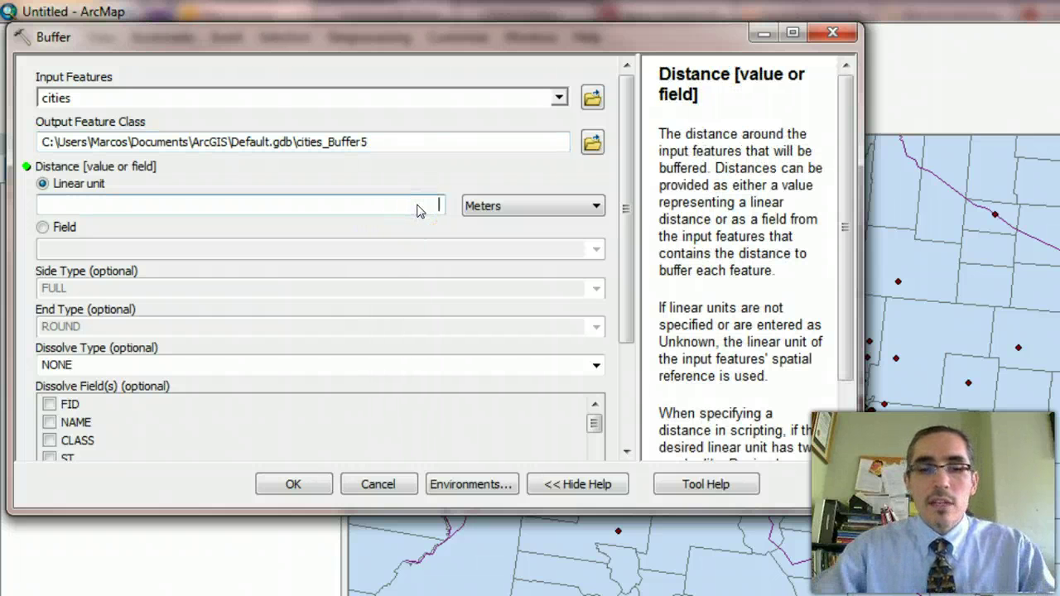
type("200")
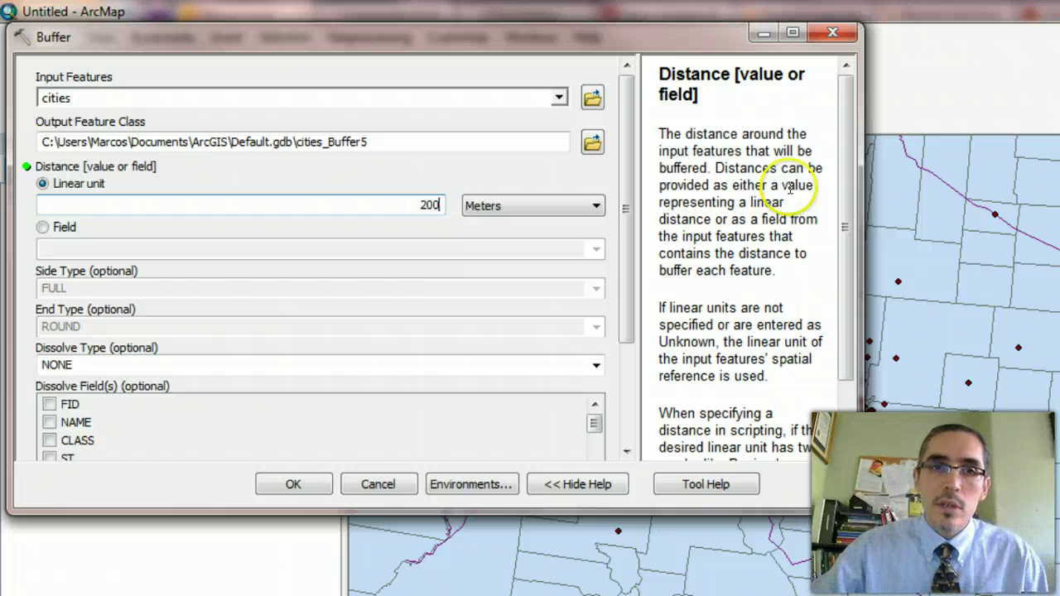
left_click(596, 206)
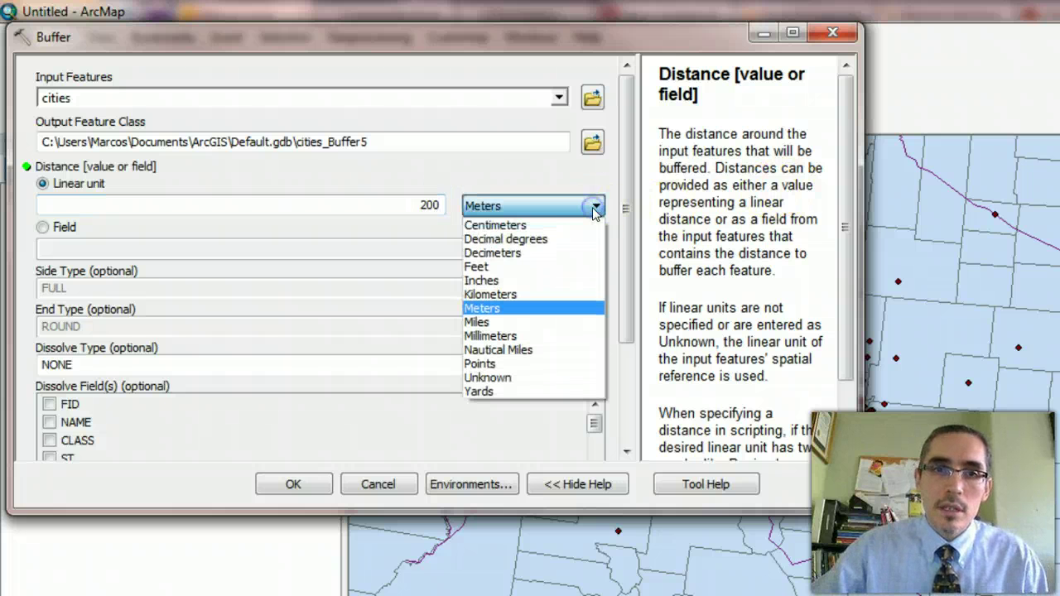
left_click(494, 323)
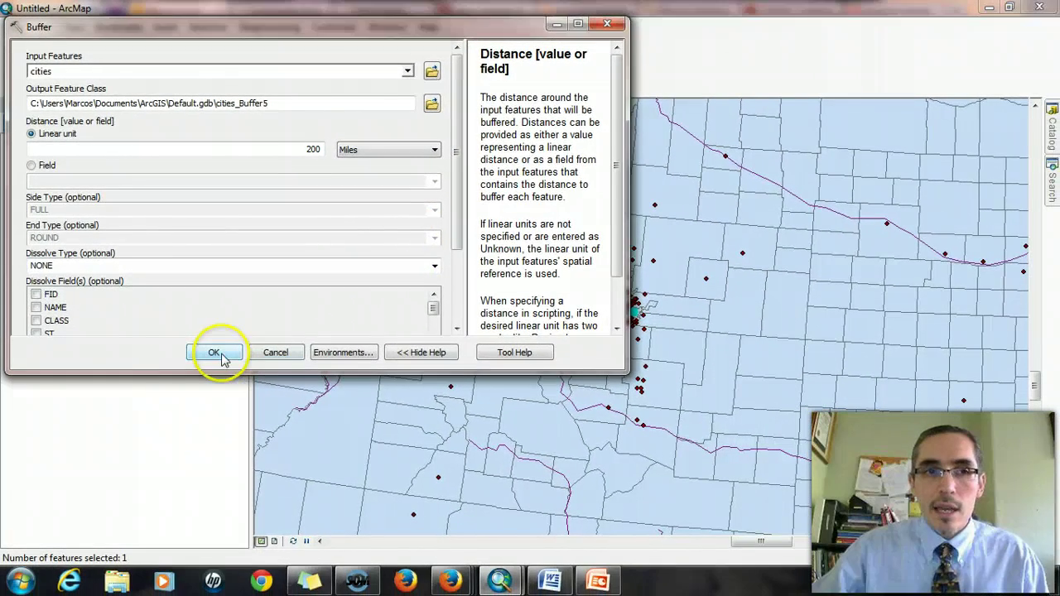
left_click(220, 362)
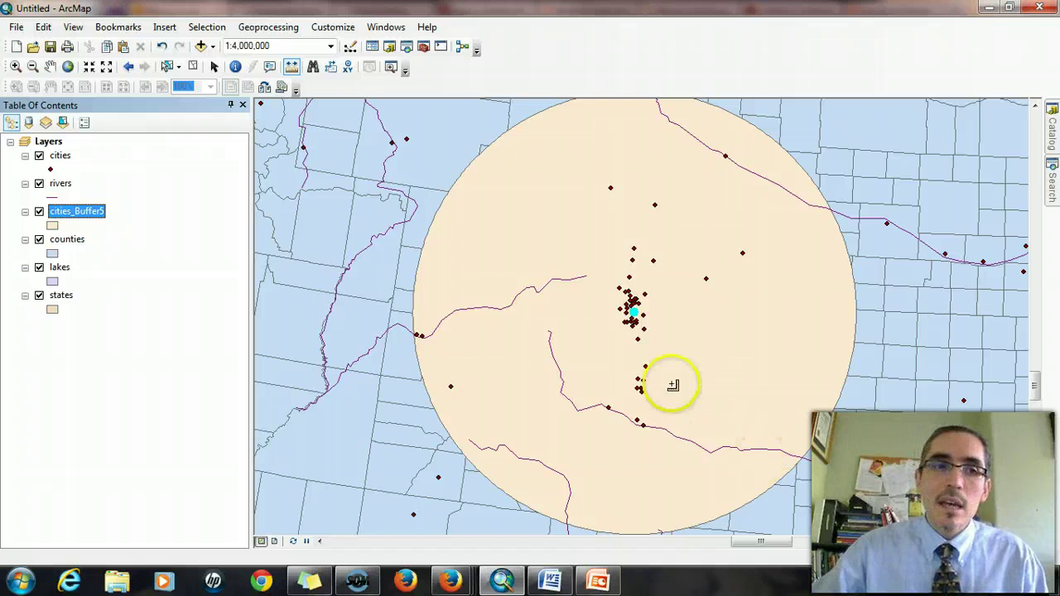
Step: Select the new cities_Buffer5 layer and clear the city selection on the map
left_click(92, 214)
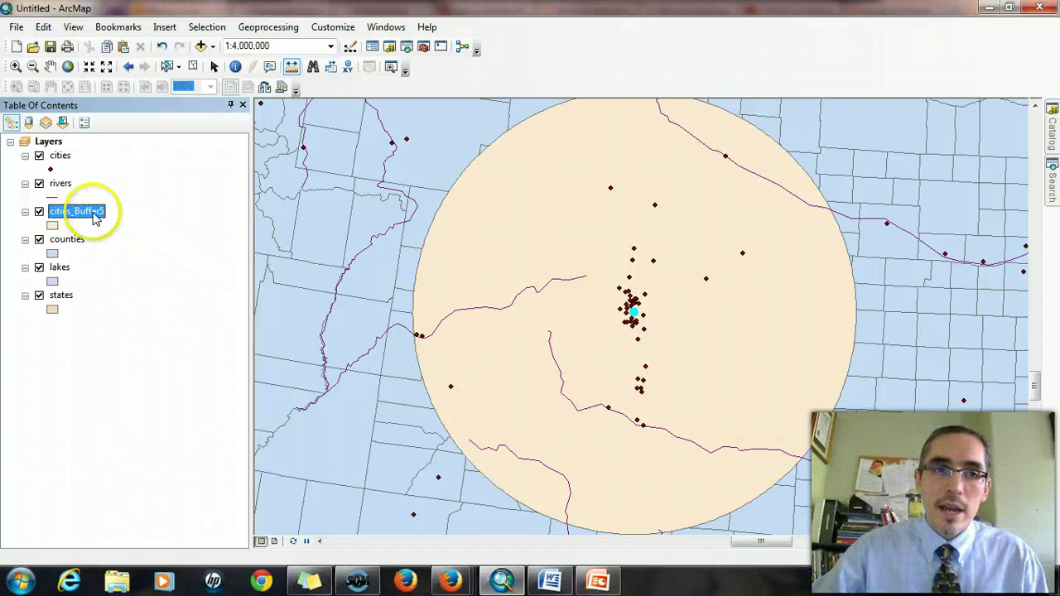
left_click(194, 70)
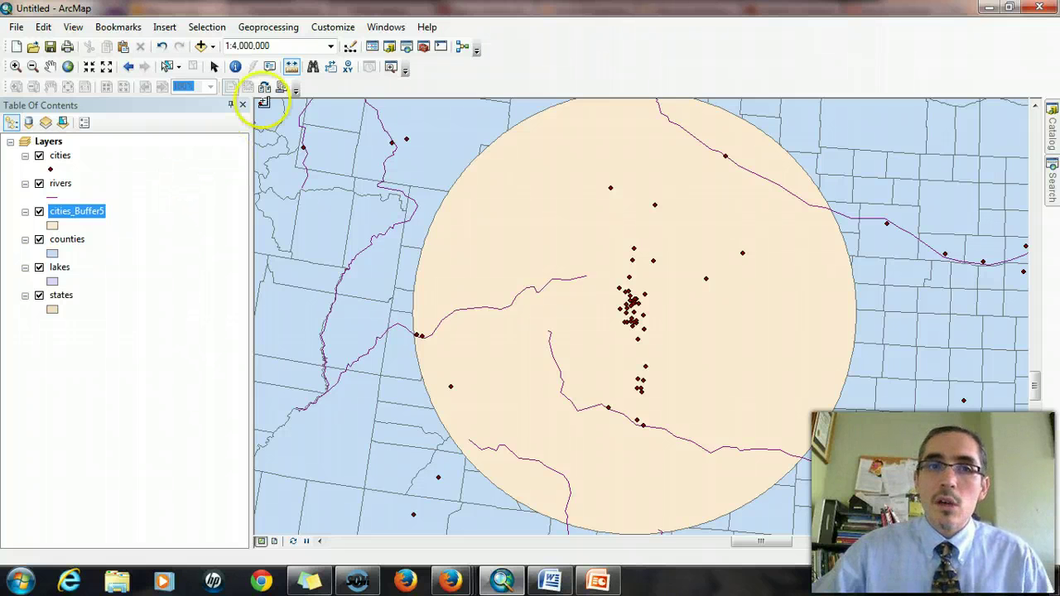
left_click(287, 29)
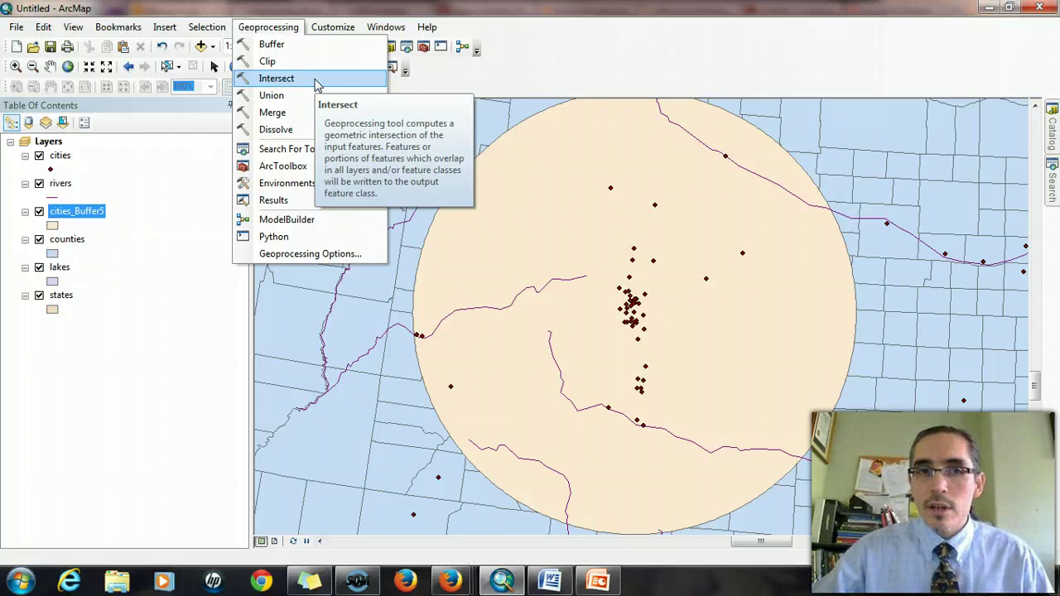
Step: Set up Intersect with cities and cities_Buffer5 as inputs, keeping the output name cities_Intersect2
left_click(315, 82)
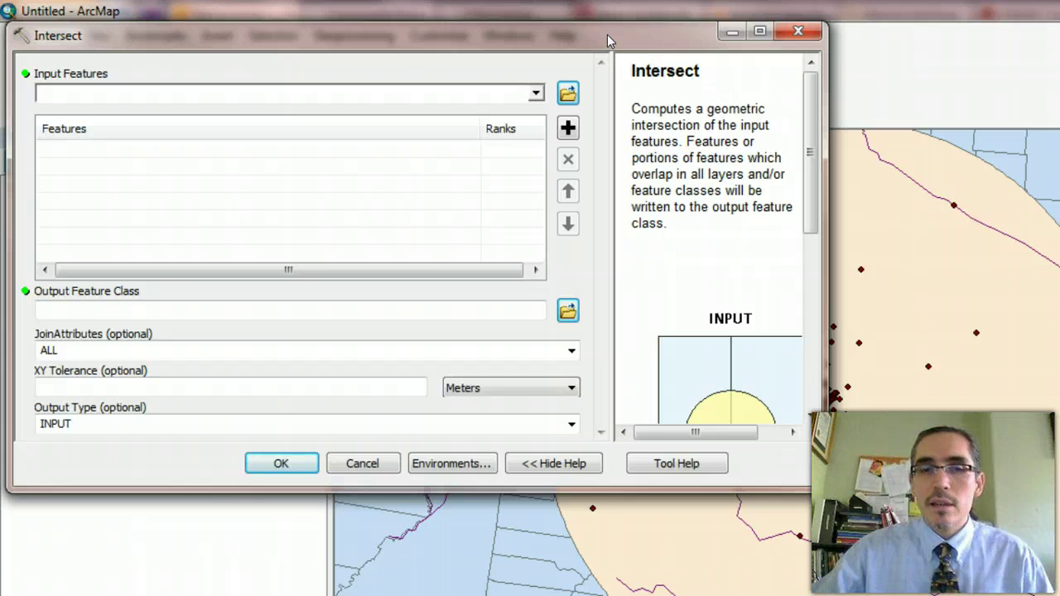
left_click(536, 97)
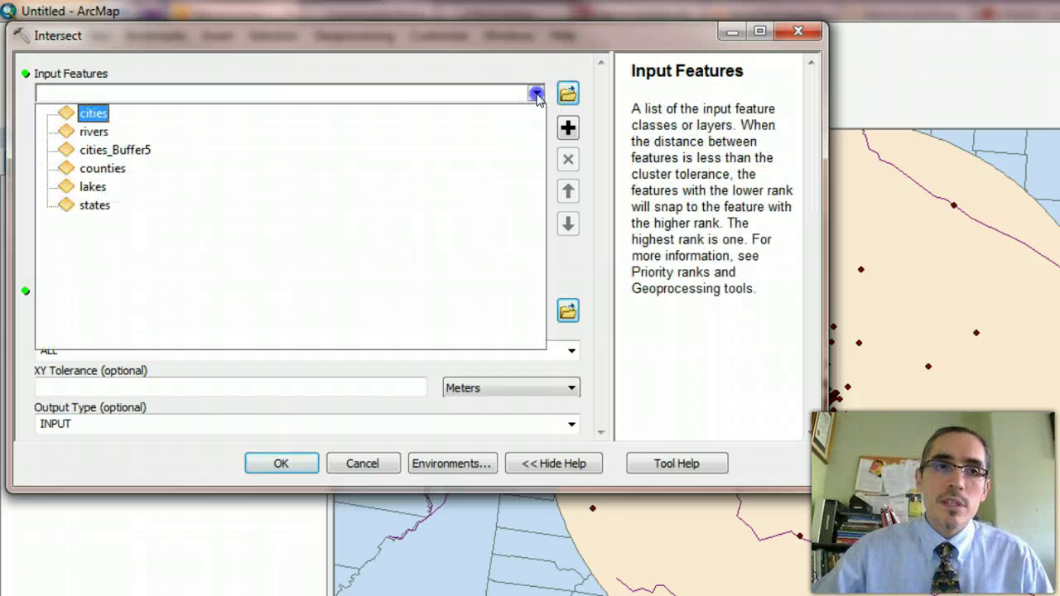
left_click(95, 113)
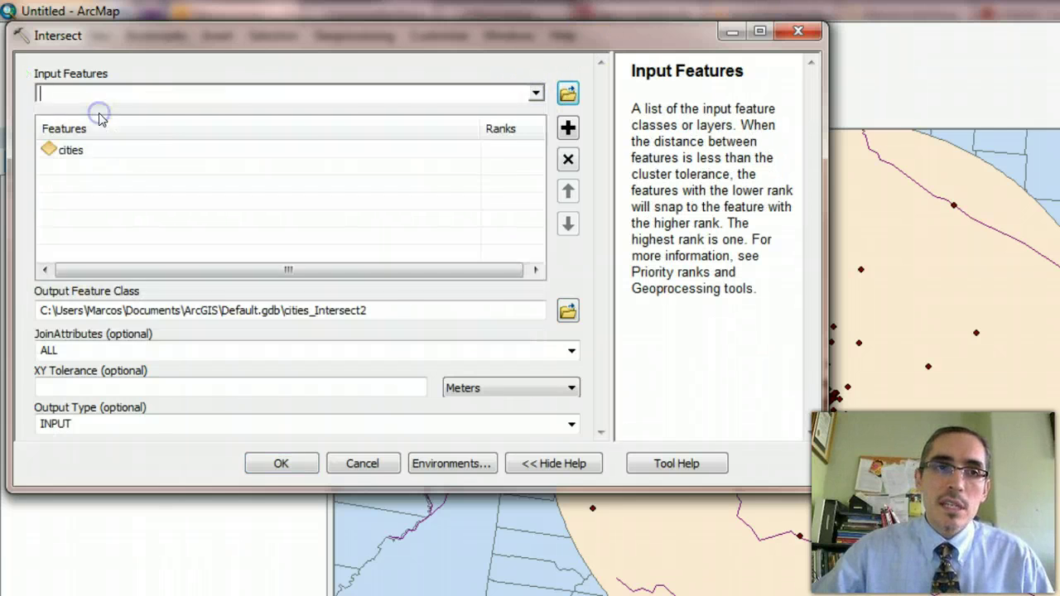
left_click(535, 93)
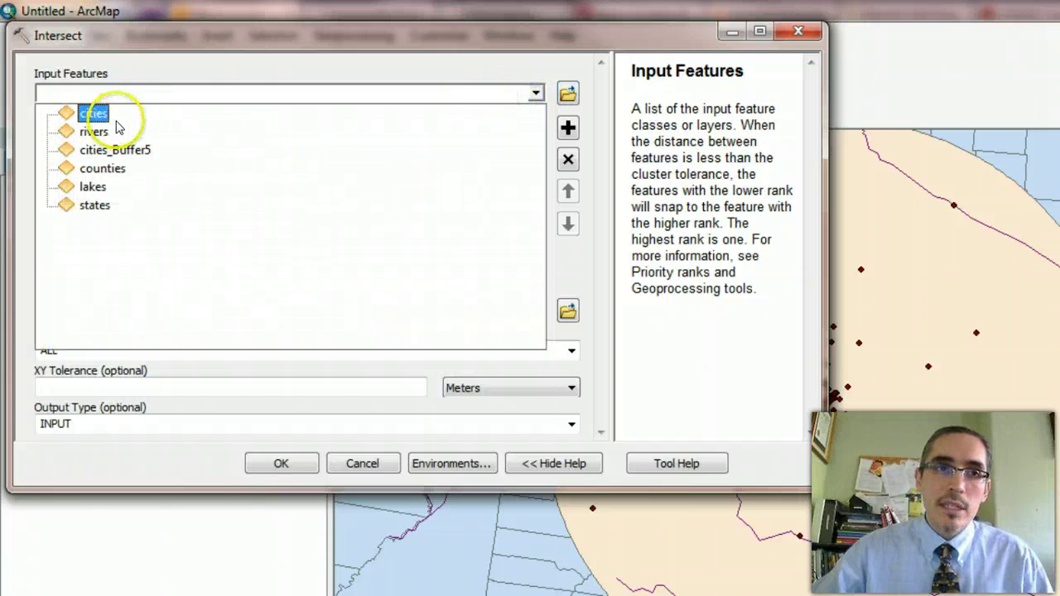
left_click(111, 150)
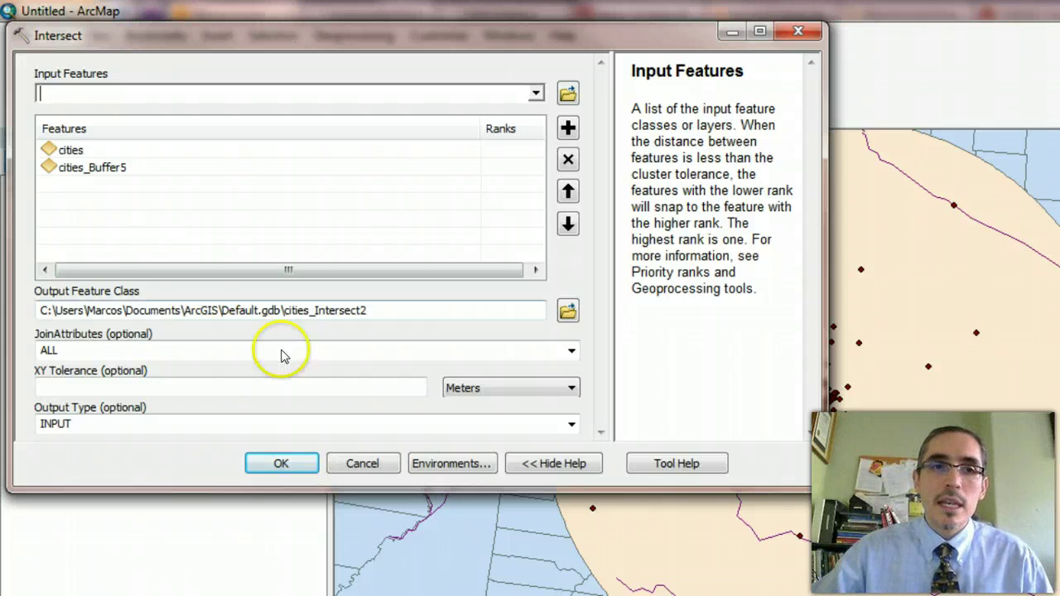
left_click(353, 312)
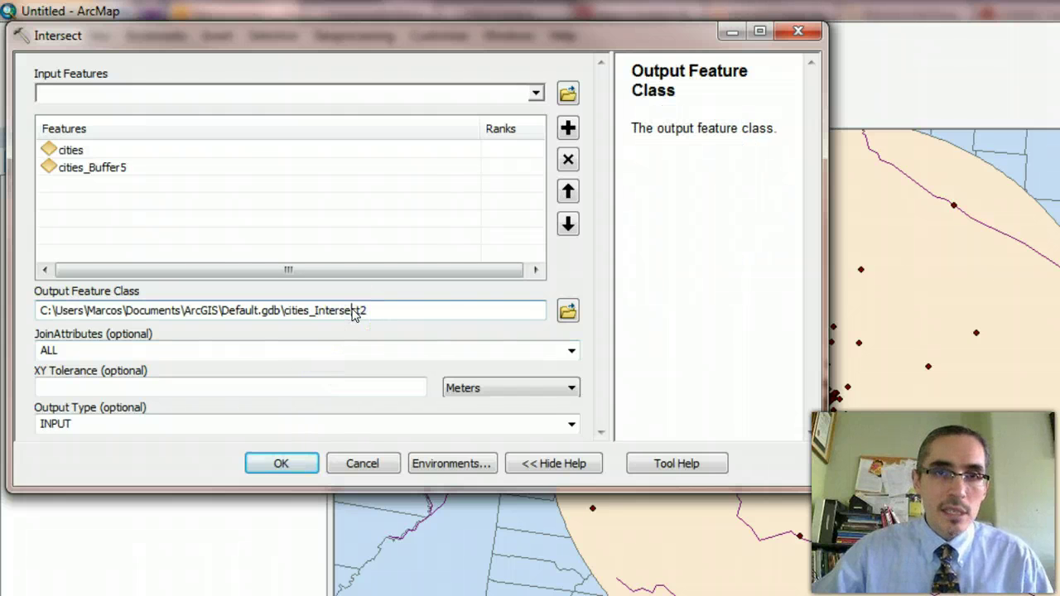
left_click(284, 312)
left_click_drag(284, 312, 362, 316)
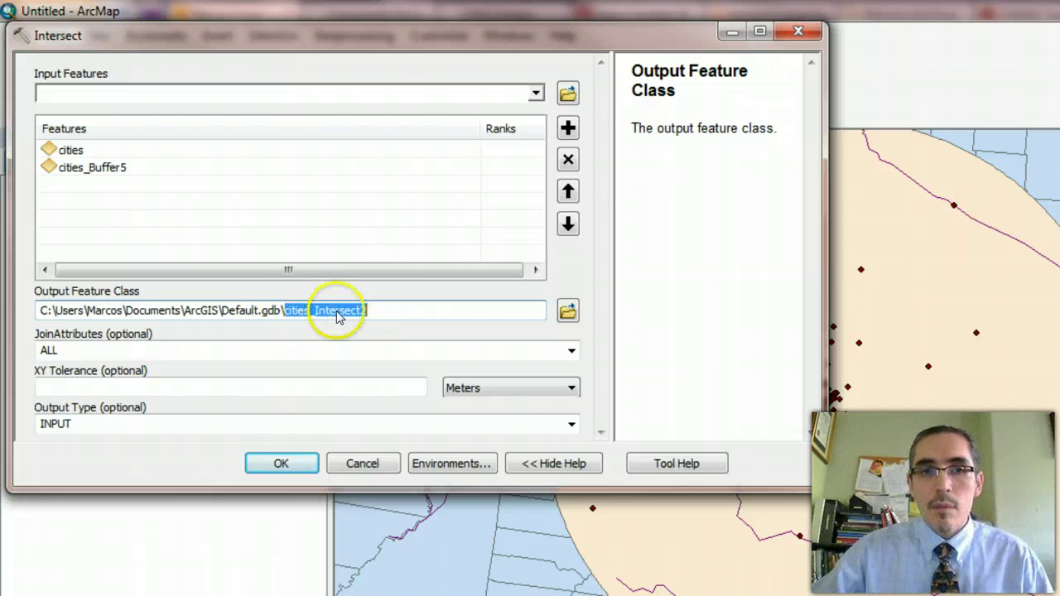
left_click(379, 320)
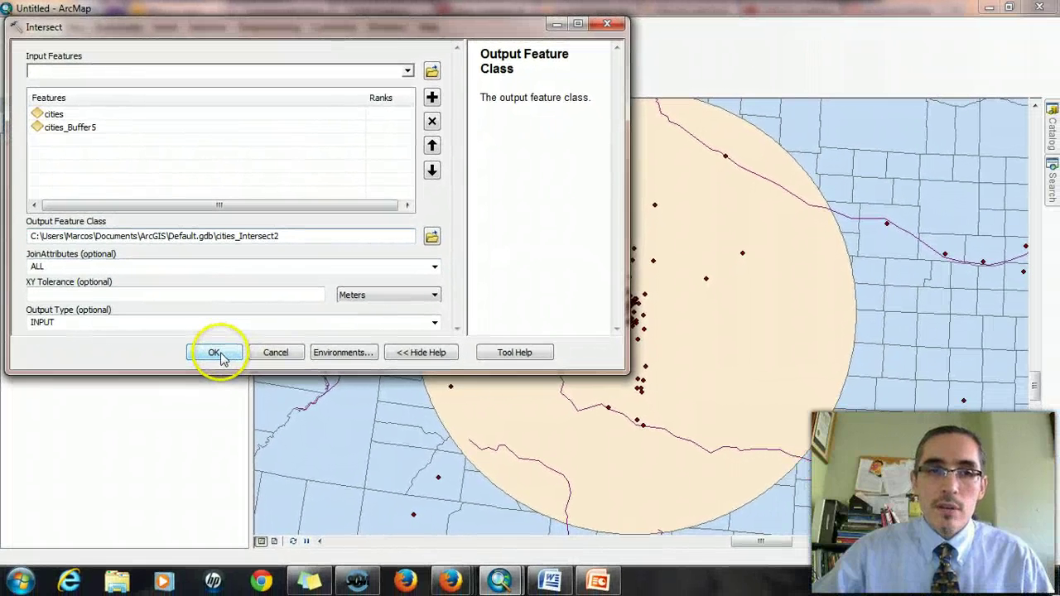
Step: Run the intersect to create cities_Intersect2 and symbolize its points as green Circle 2, size 18
left_click(240, 386)
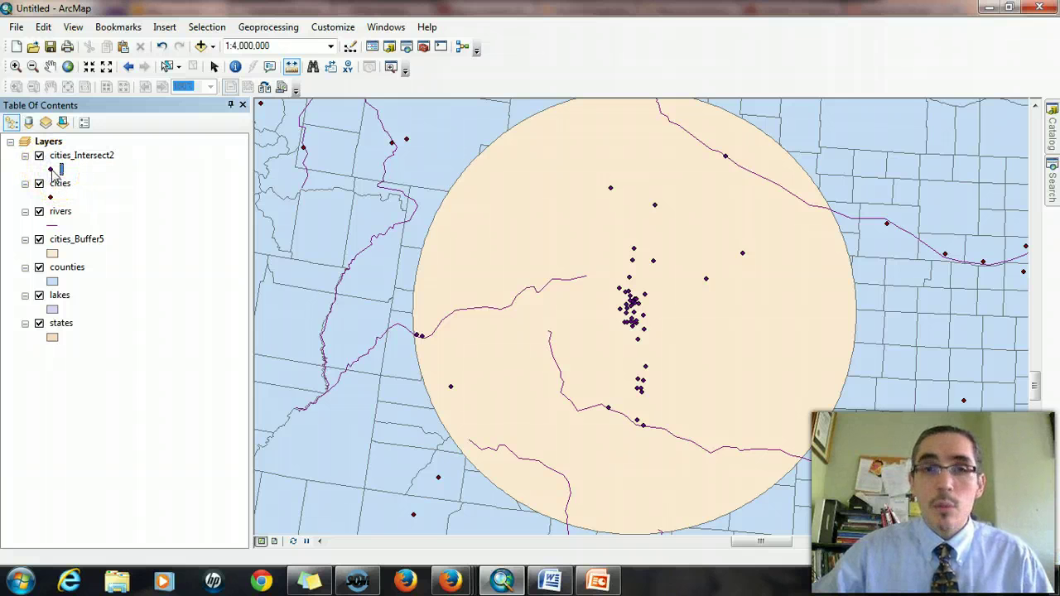
left_click(51, 169)
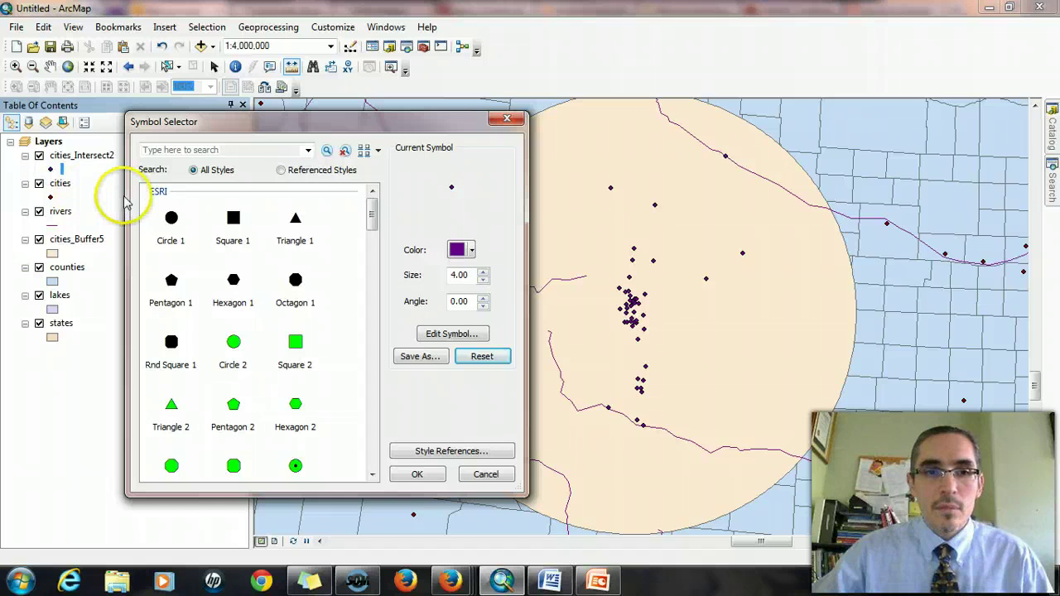
left_click(236, 343)
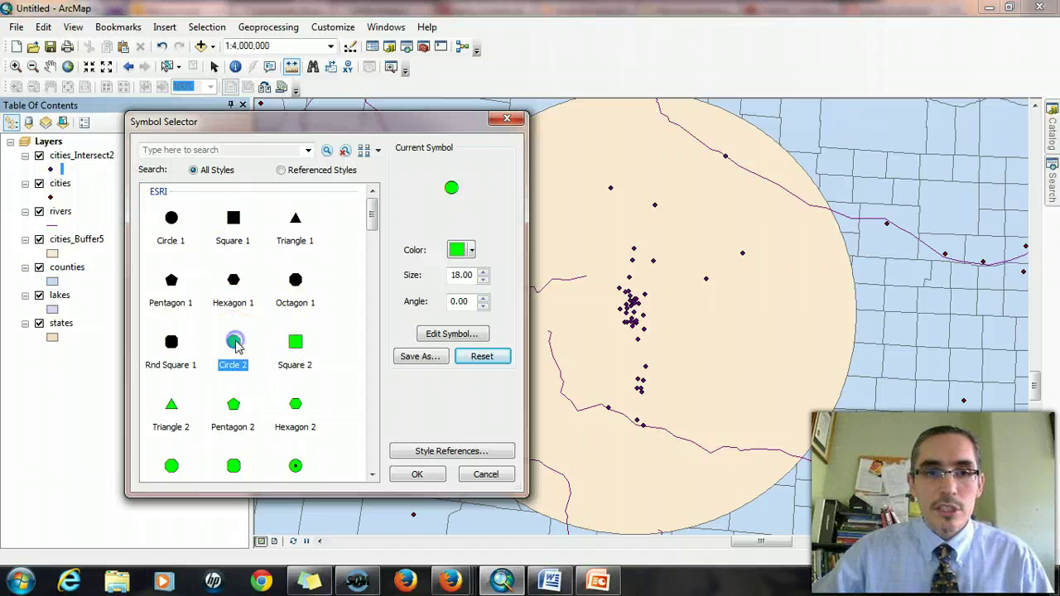
left_click(418, 474)
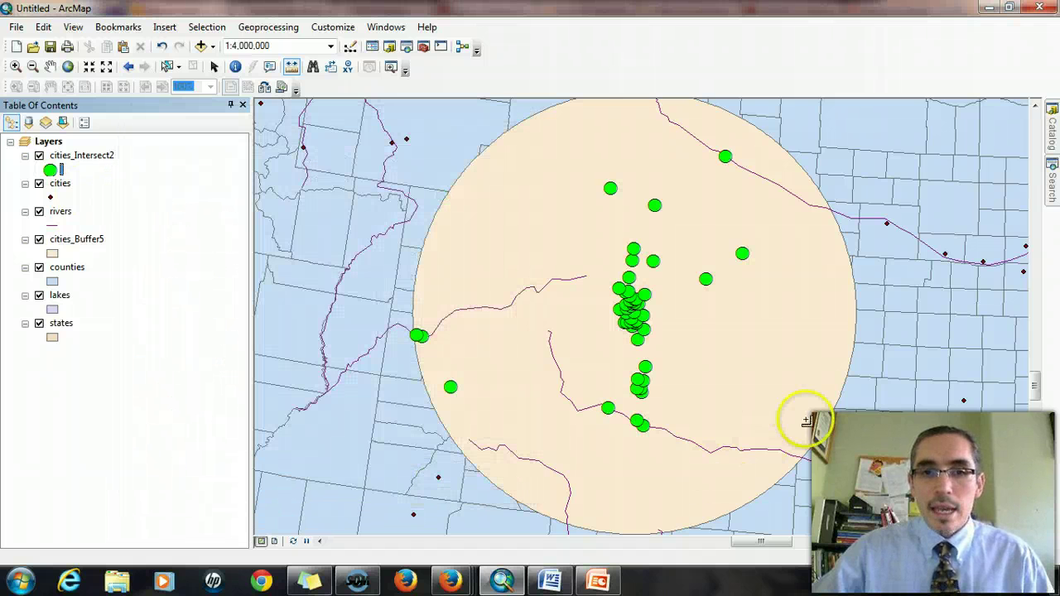